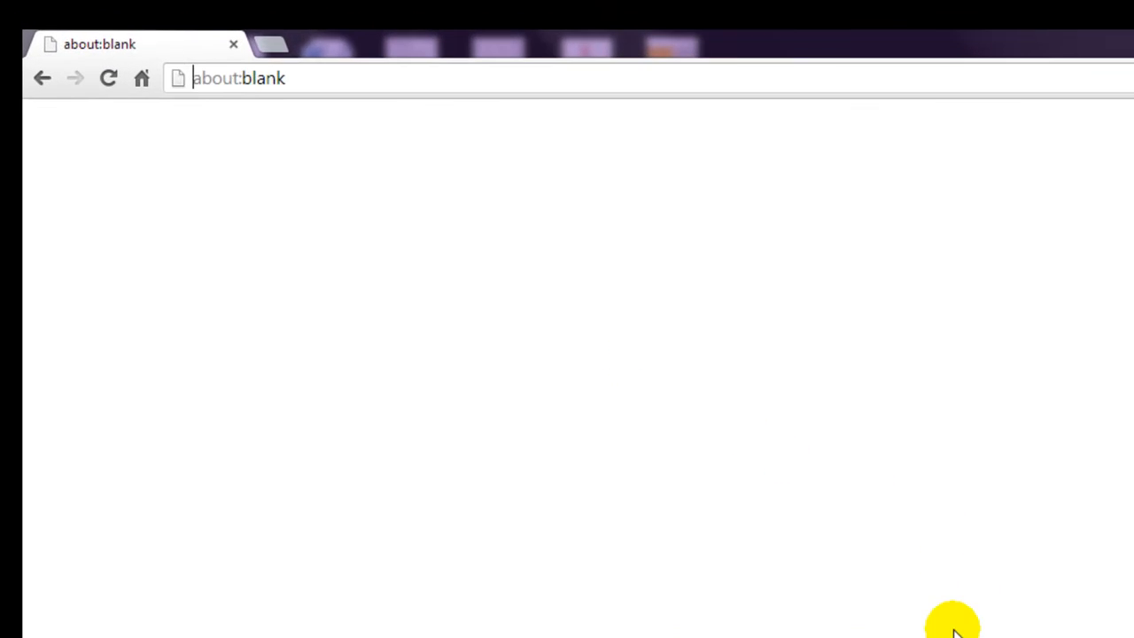
{"action": "left_click", "coordinate": [375, 76]}
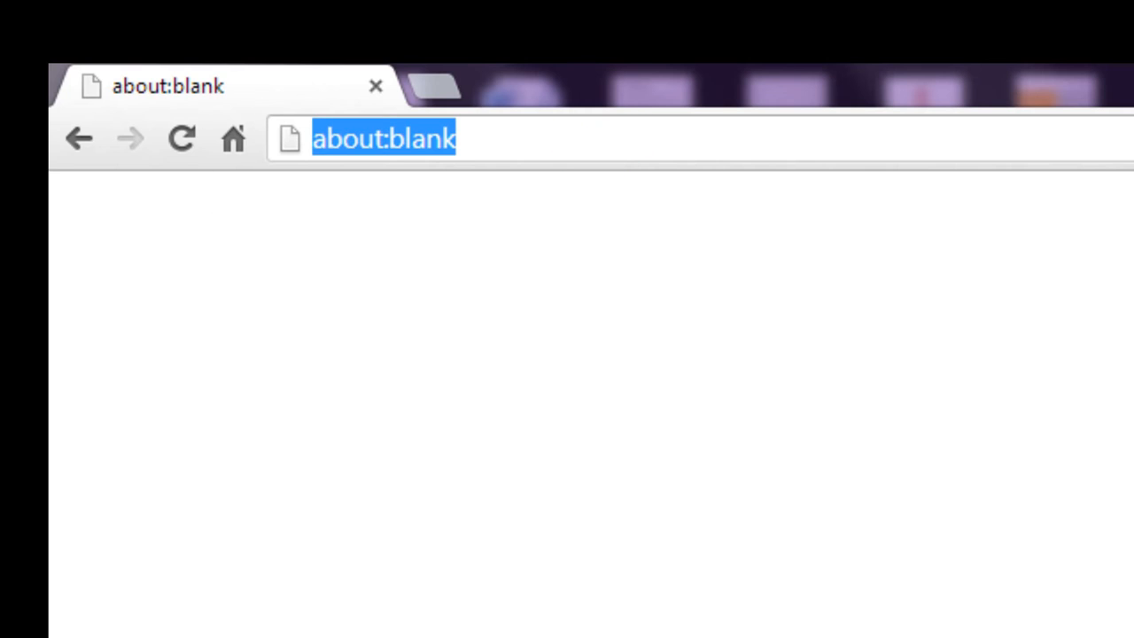
{"action": "type", "text": "ww"}
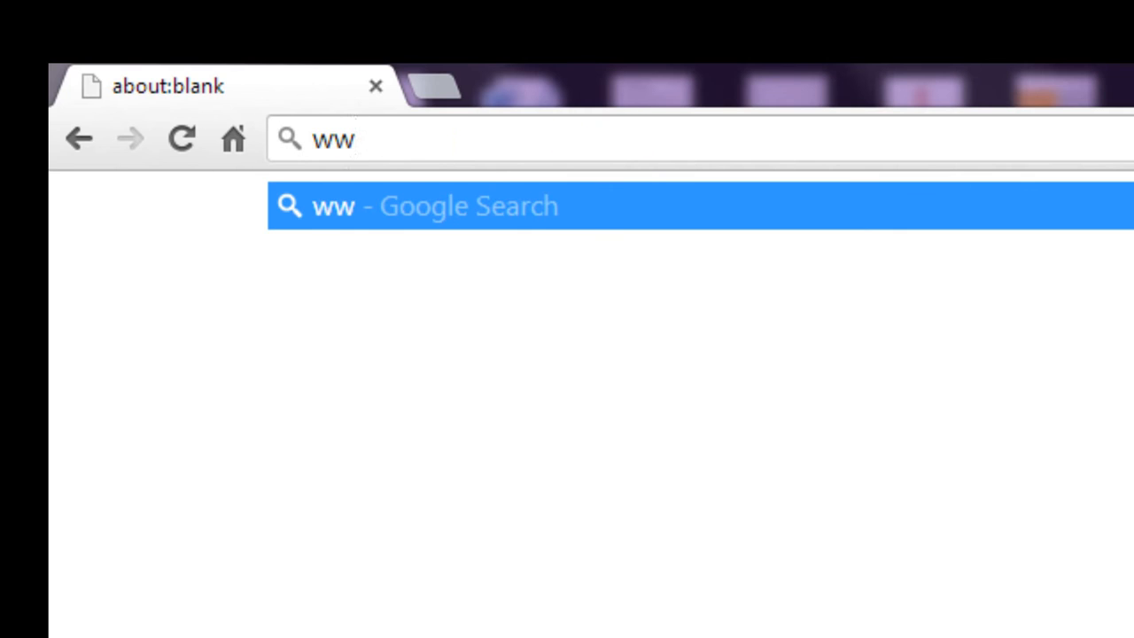
{"action": "type", "text": "w.joomla.org"}
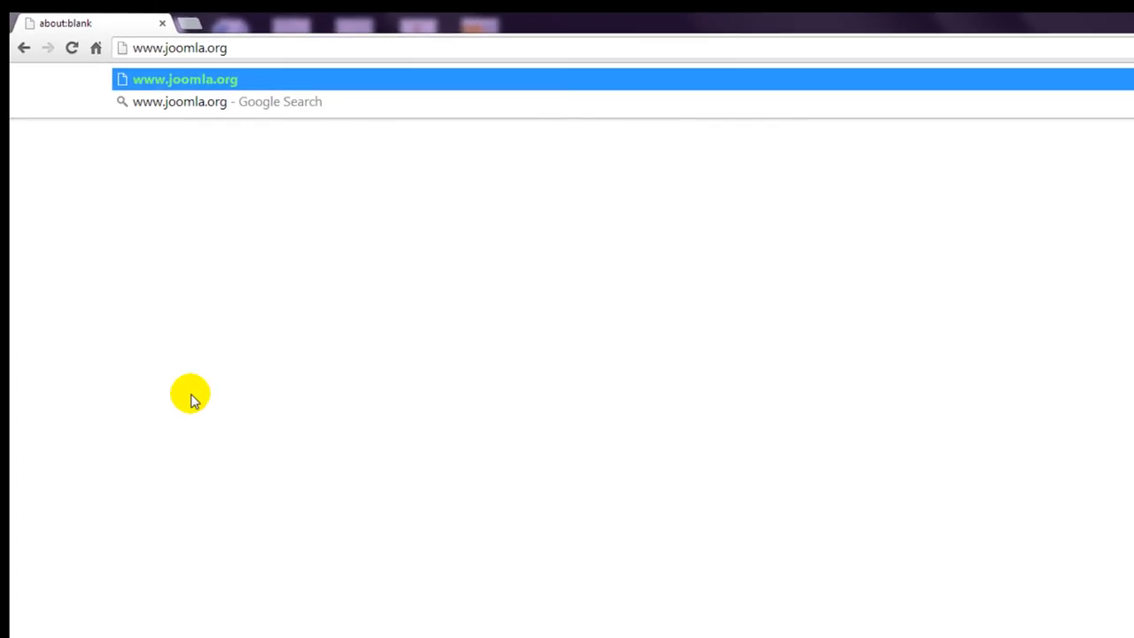
{"action": "key", "text": "Return"}
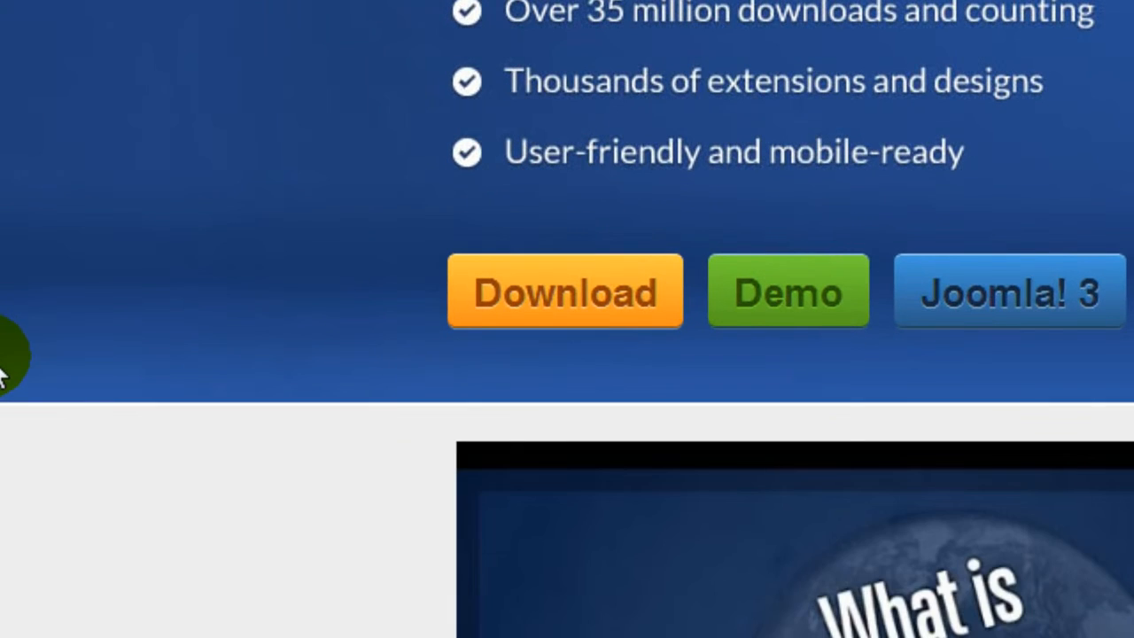
{"action": "left_click", "coordinate": [574, 301]}
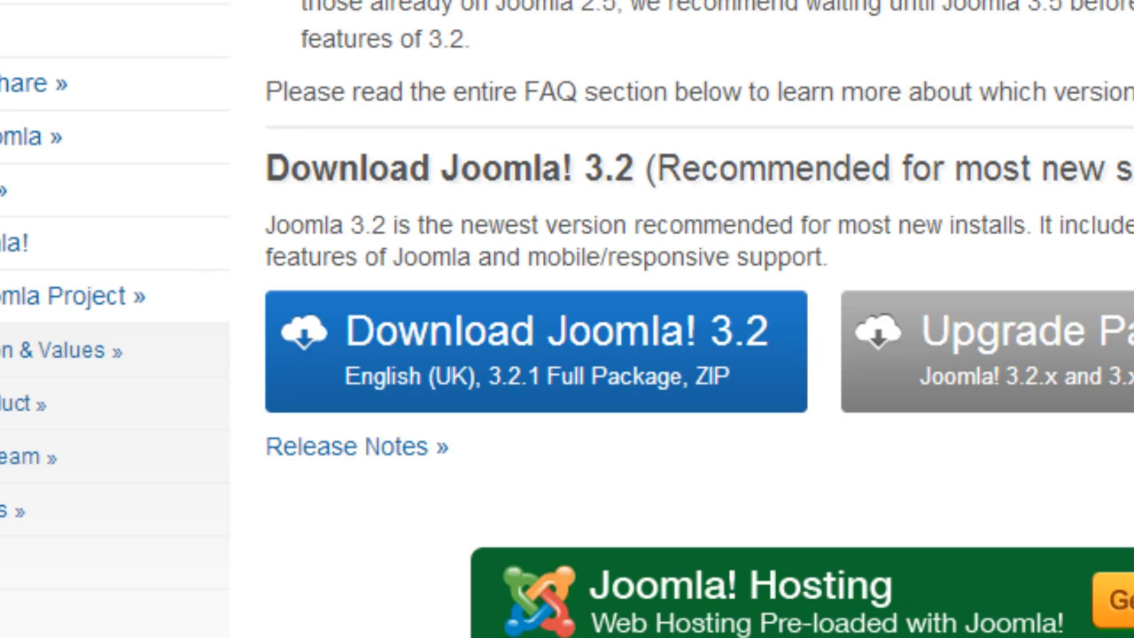
{"action": "left_click", "coordinate": [583, 330]}
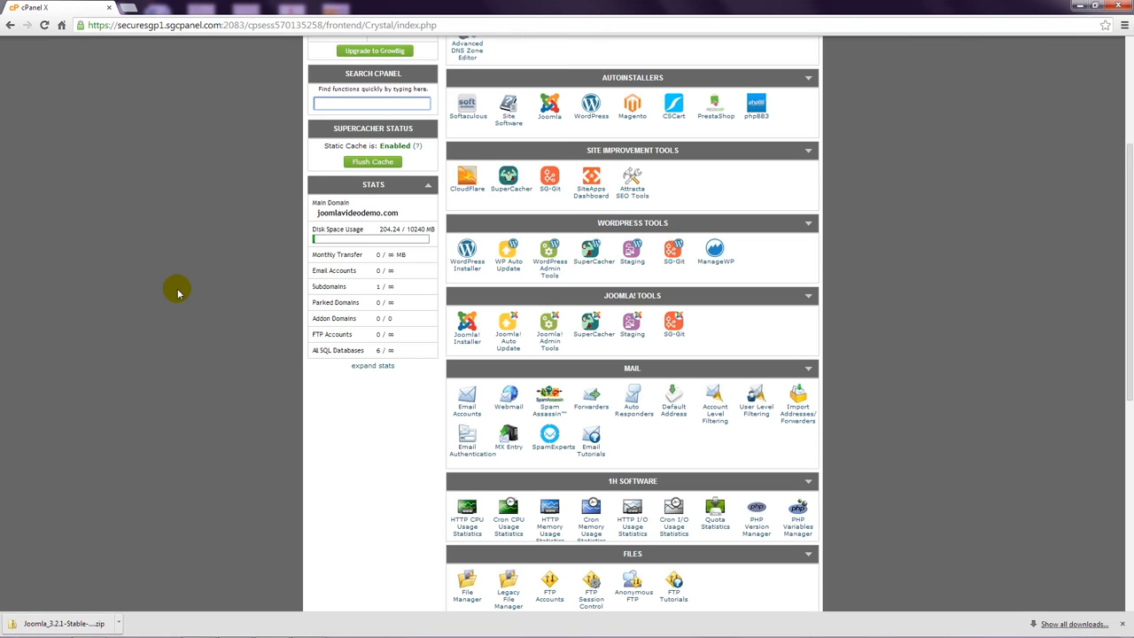
Create a new database named australia using the MySQL Database Wizard.
{"action": "scroll", "coordinate": [177, 292], "scroll_direction": "down", "scroll_amount": 3}
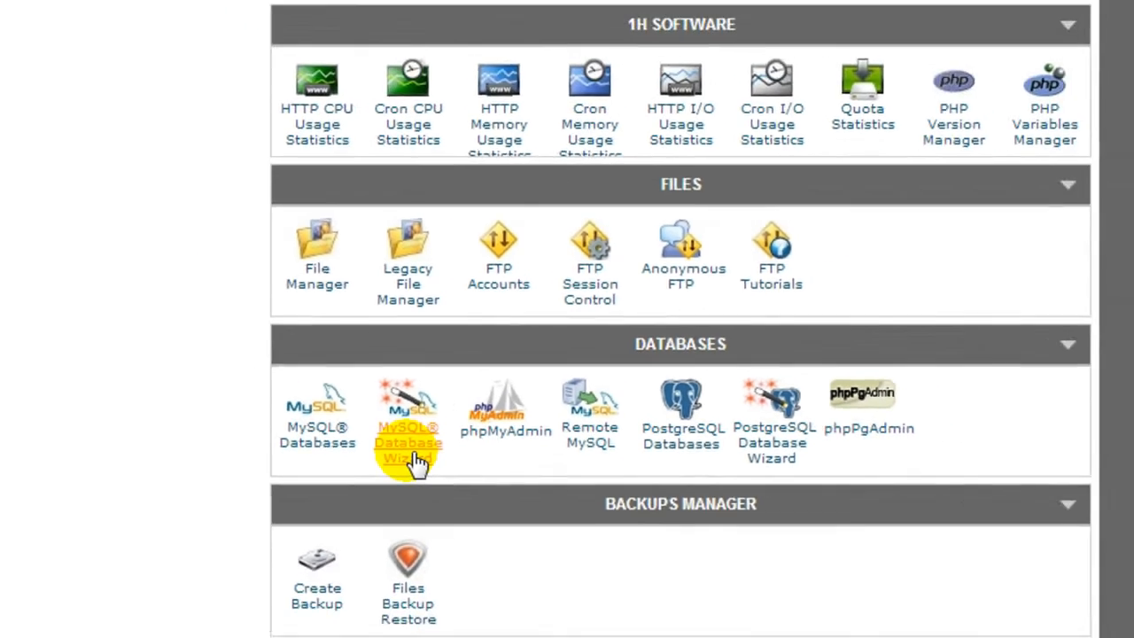
{"action": "left_click", "coordinate": [352, 476]}
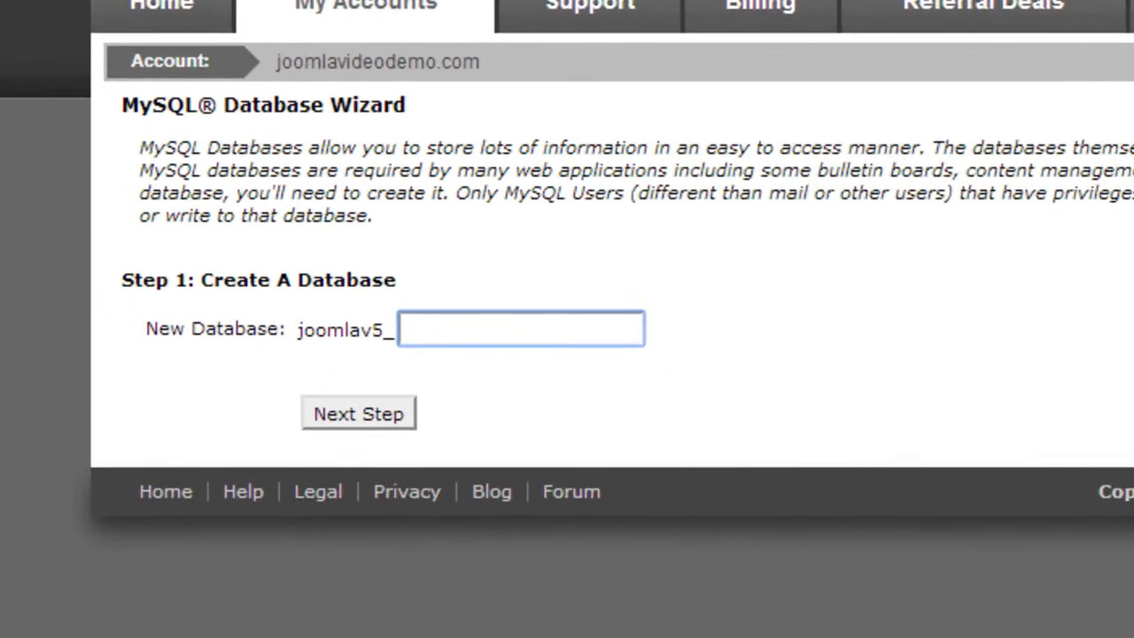
{"action": "type", "text": "a"}
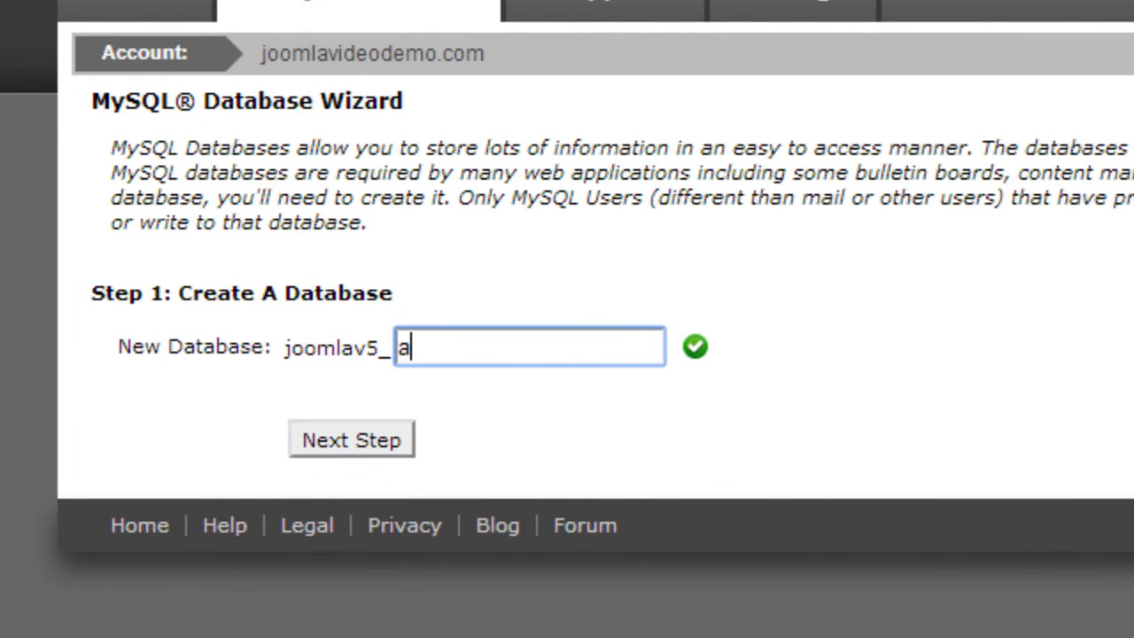
{"action": "type", "text": "ustralia"}
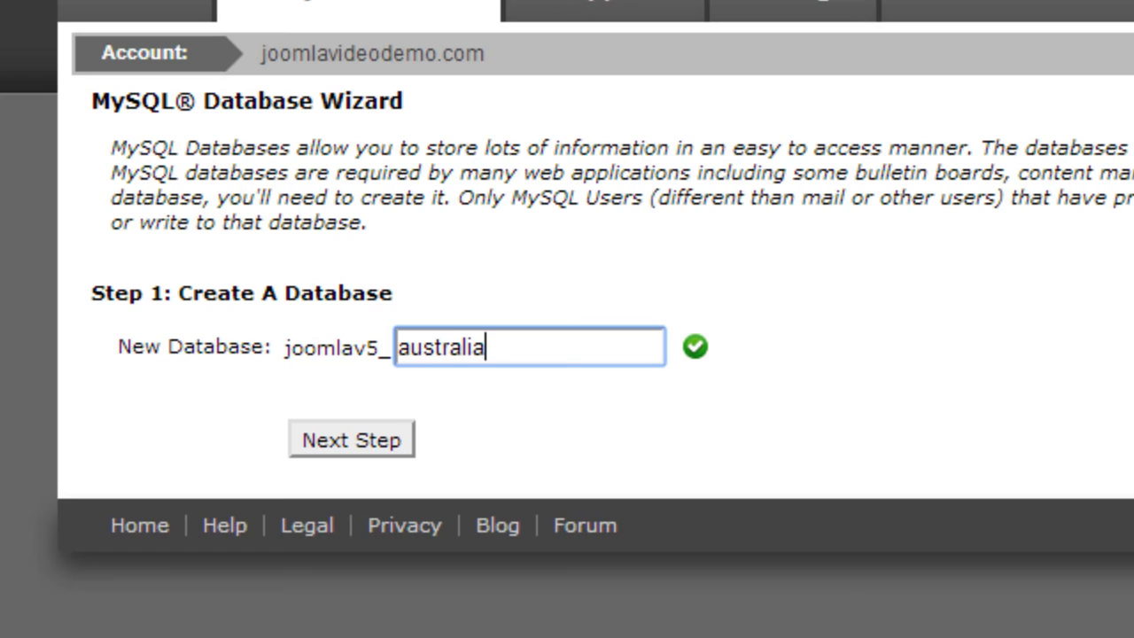
{"action": "left_click", "coordinate": [377, 440]}
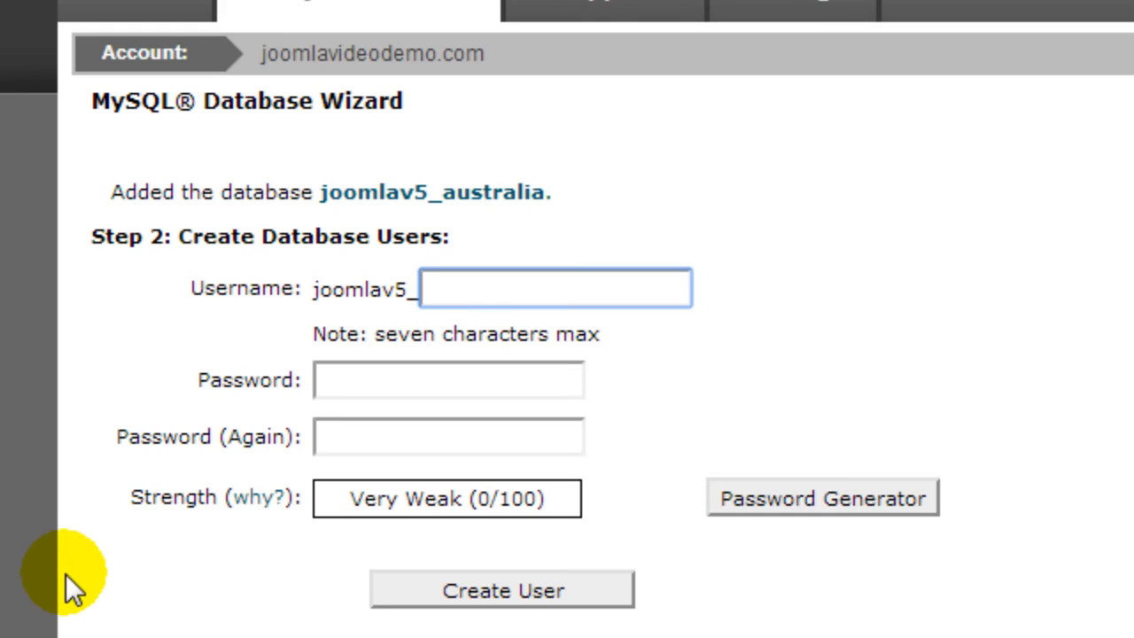
Create the database user sydney, enter its password twice, and grant it all privileges on the database.
{"action": "type", "text": "sydney"}
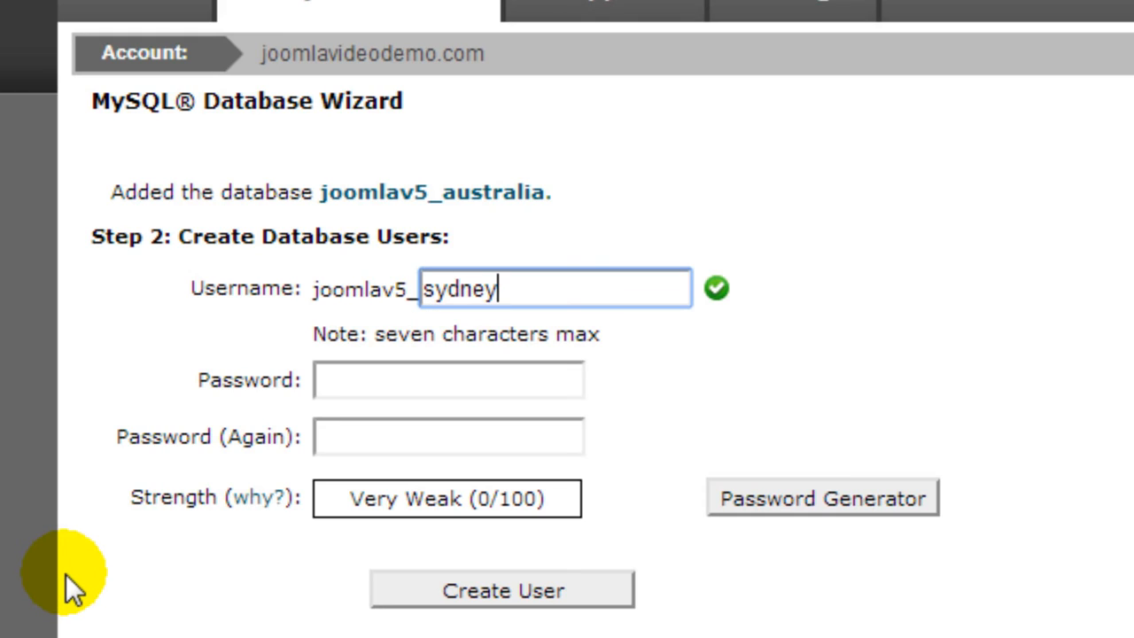
{"action": "key", "text": "Tab"}
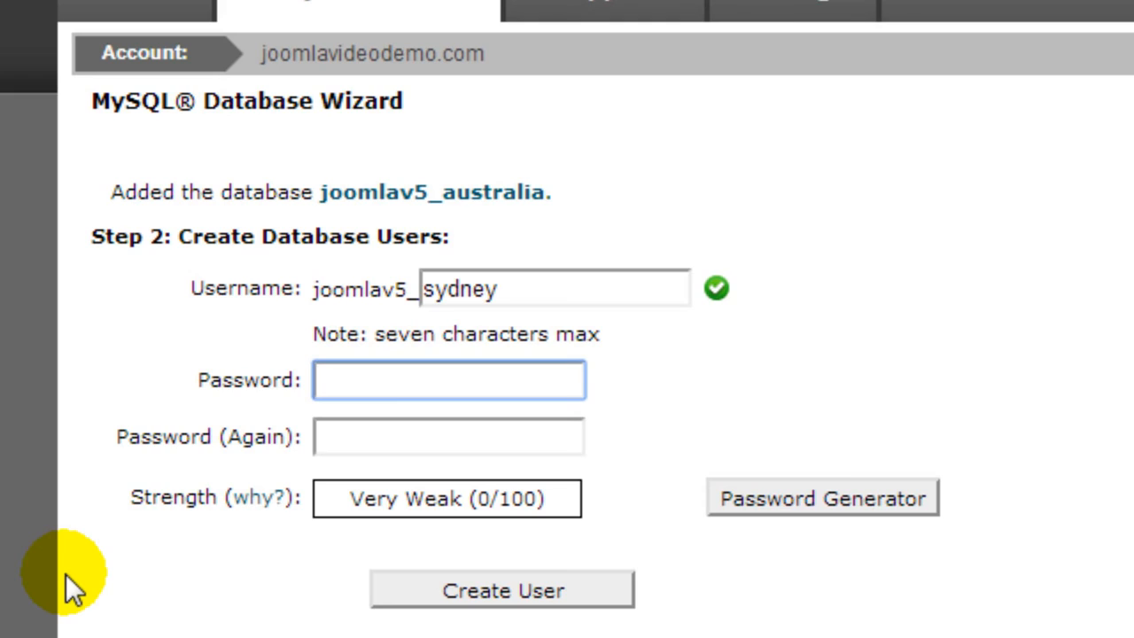
{"action": "type", "text": "••••••••••"}
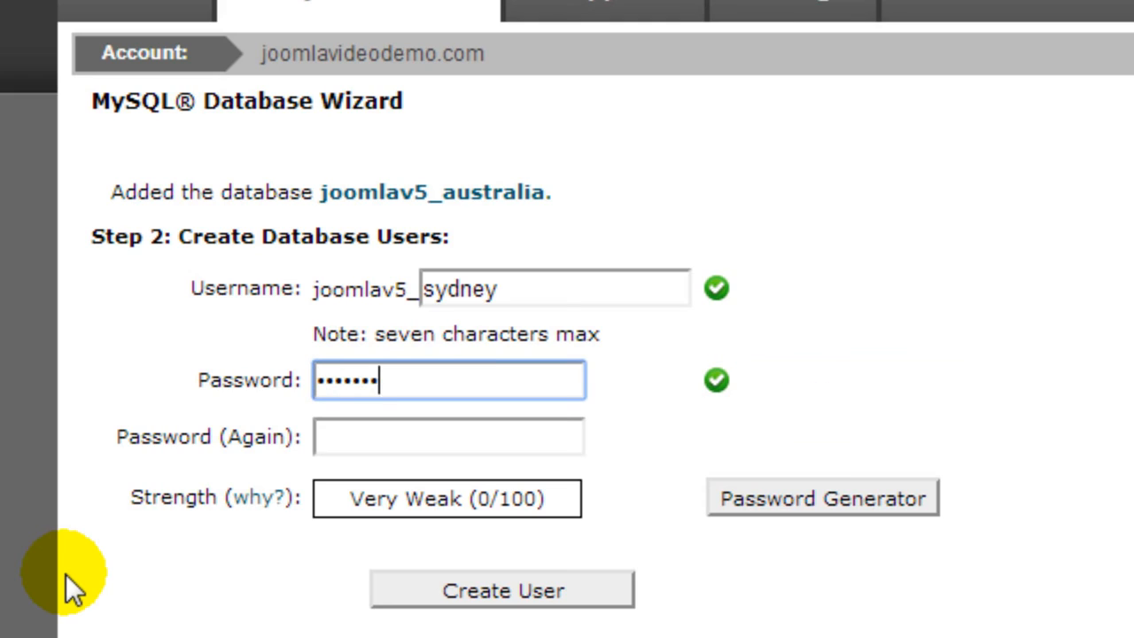
{"action": "key", "text": "Tab"}
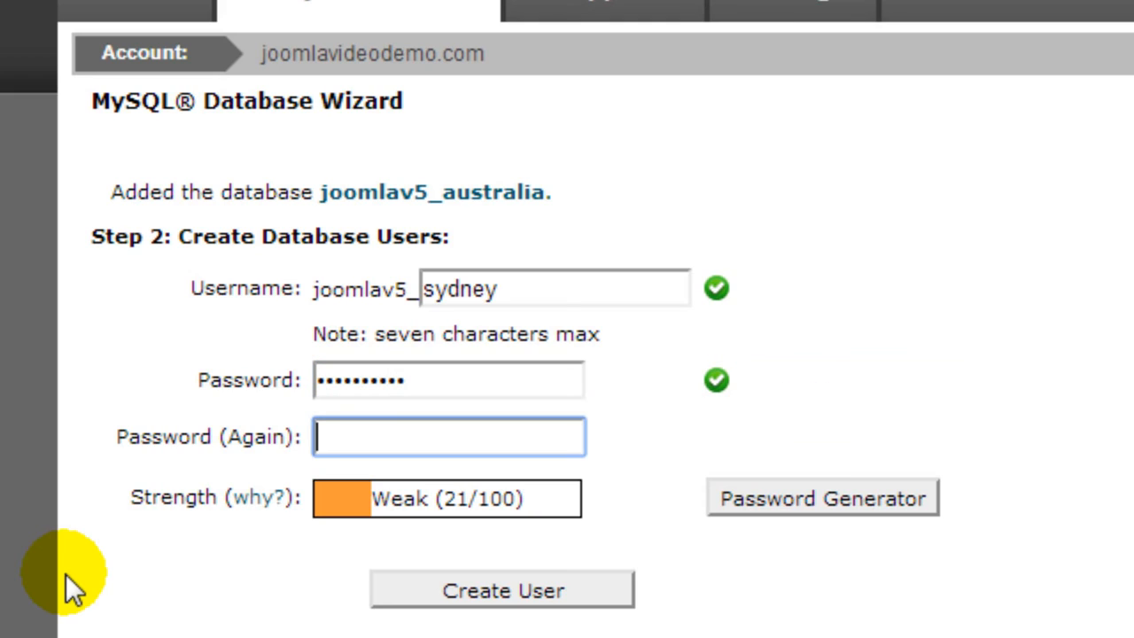
{"action": "type", "text": "••••••••••"}
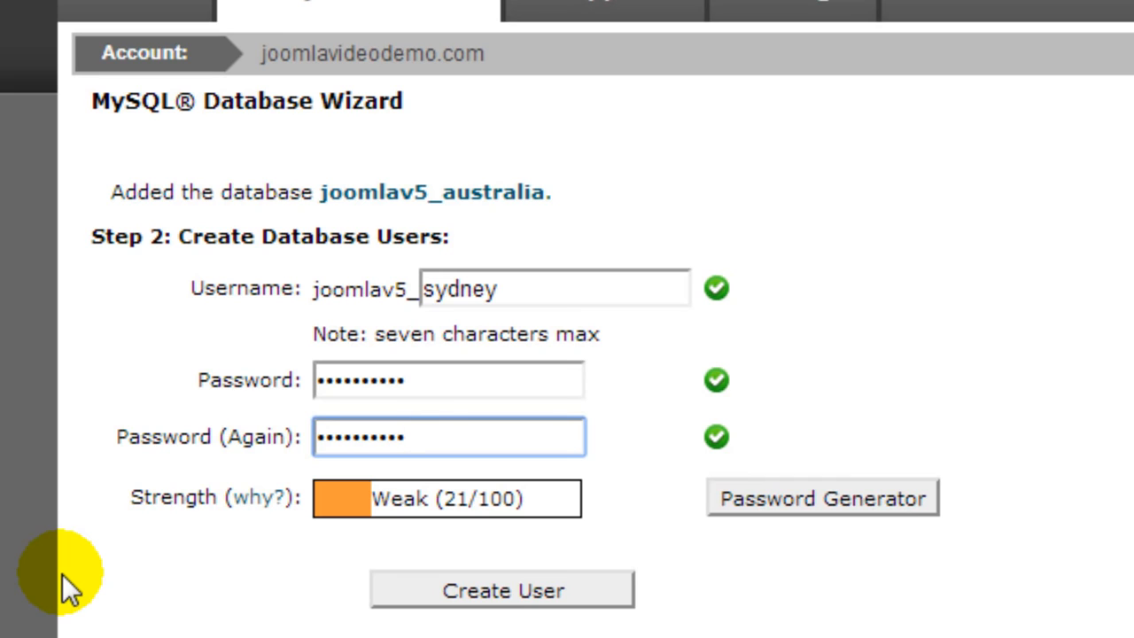
{"action": "left_click", "coordinate": [505, 588]}
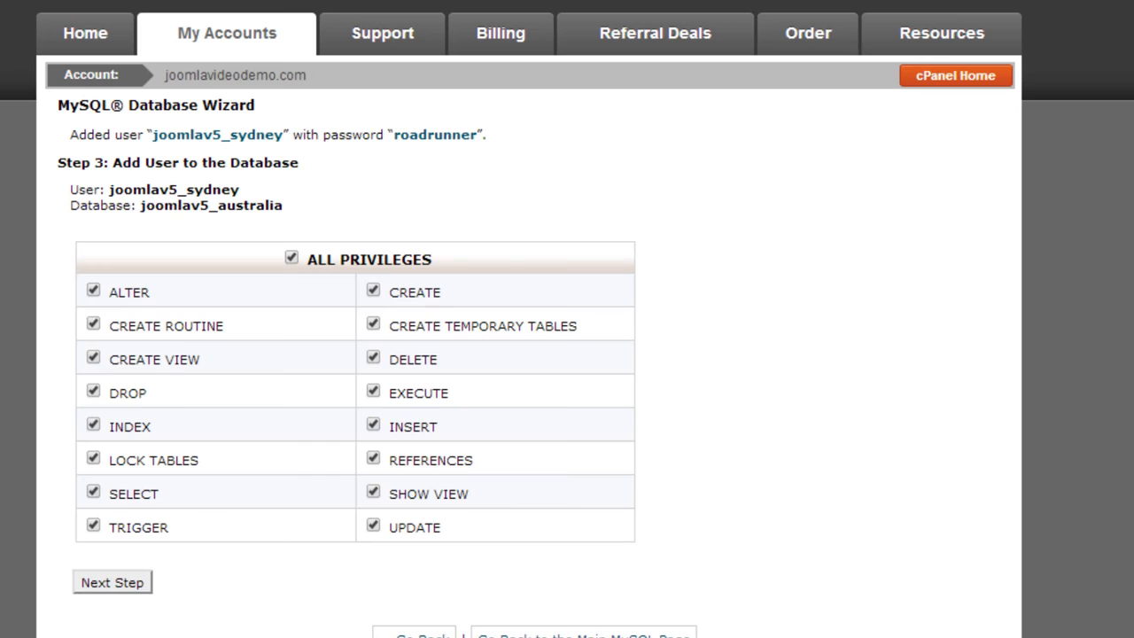
{"action": "left_click", "coordinate": [113, 582]}
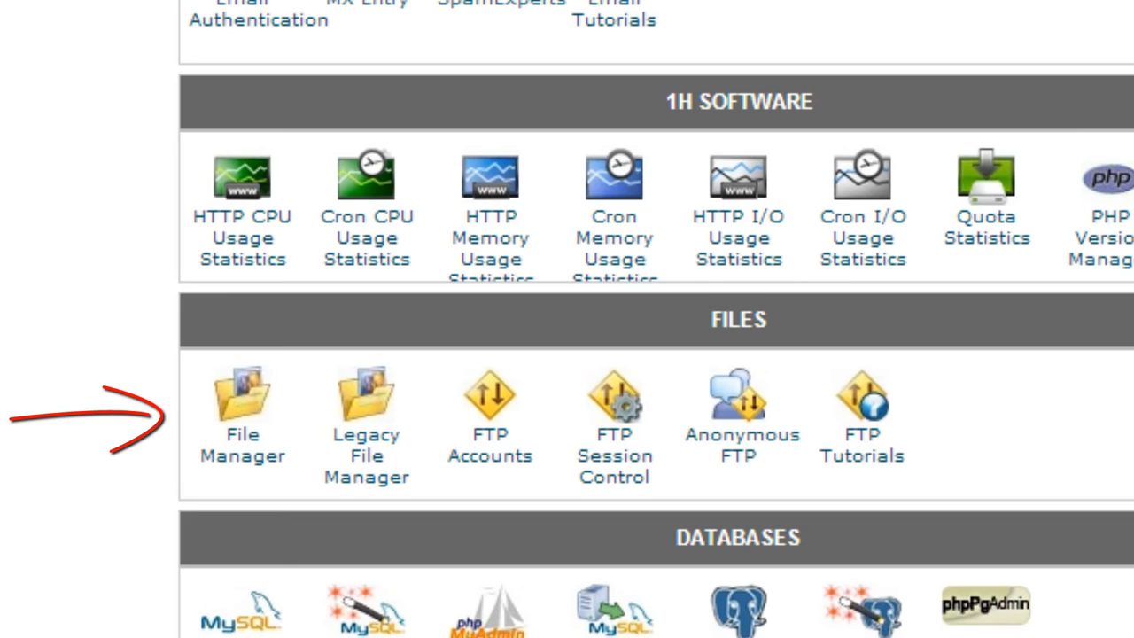
Open File Manager in the web root and create a new folder named newsite in public_html.
{"action": "left_click", "coordinate": [245, 452]}
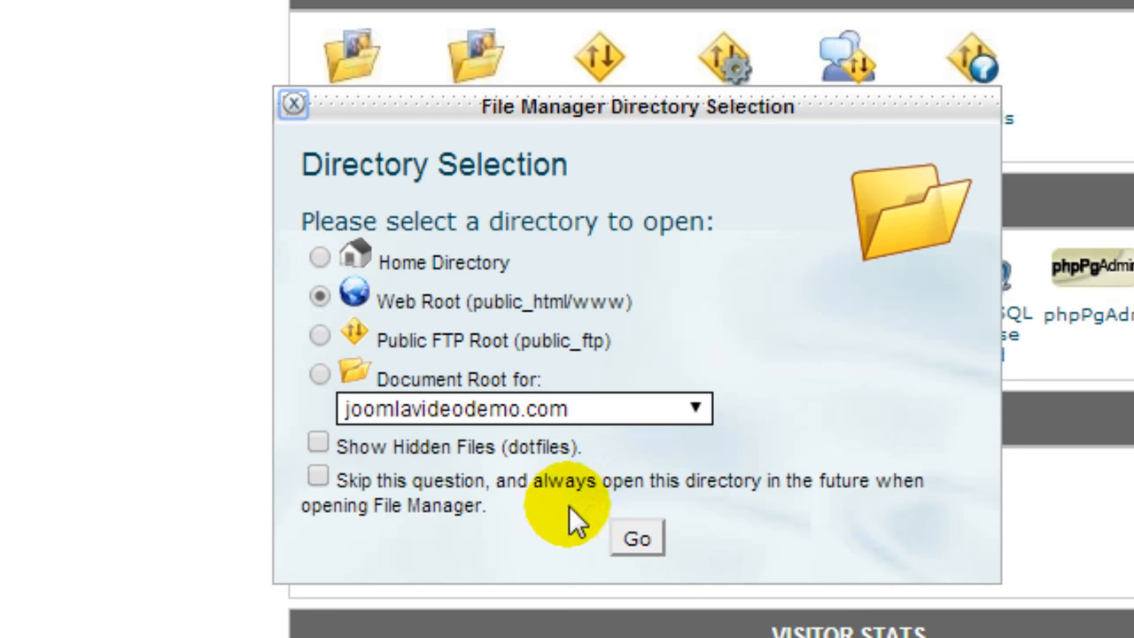
{"action": "left_click", "coordinate": [636, 536]}
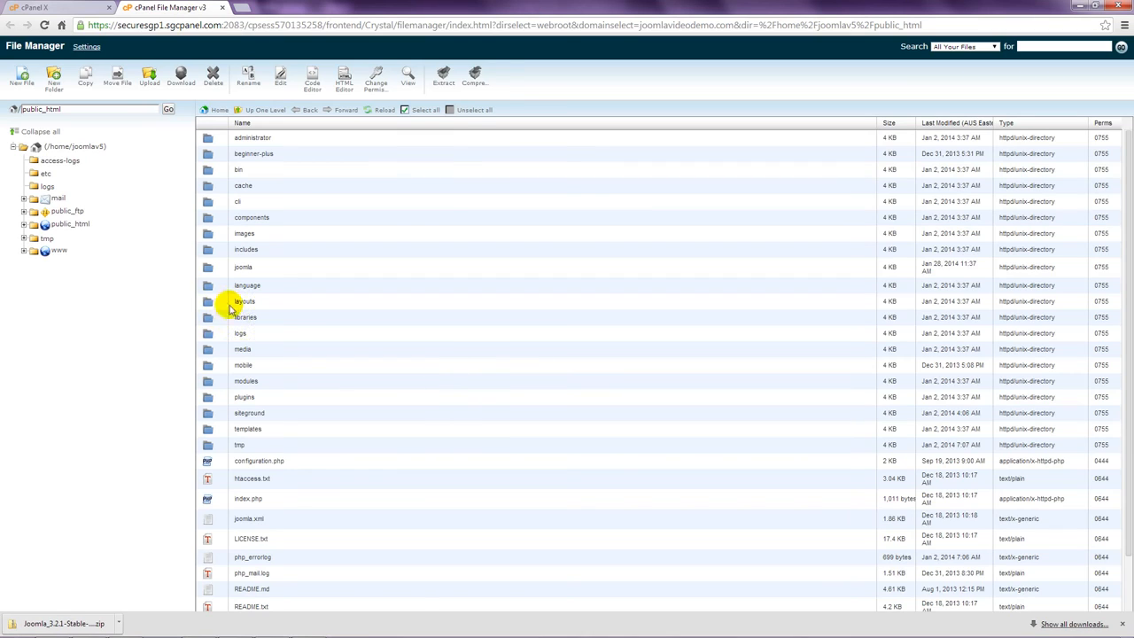
{"action": "left_click", "coordinate": [27, 225]}
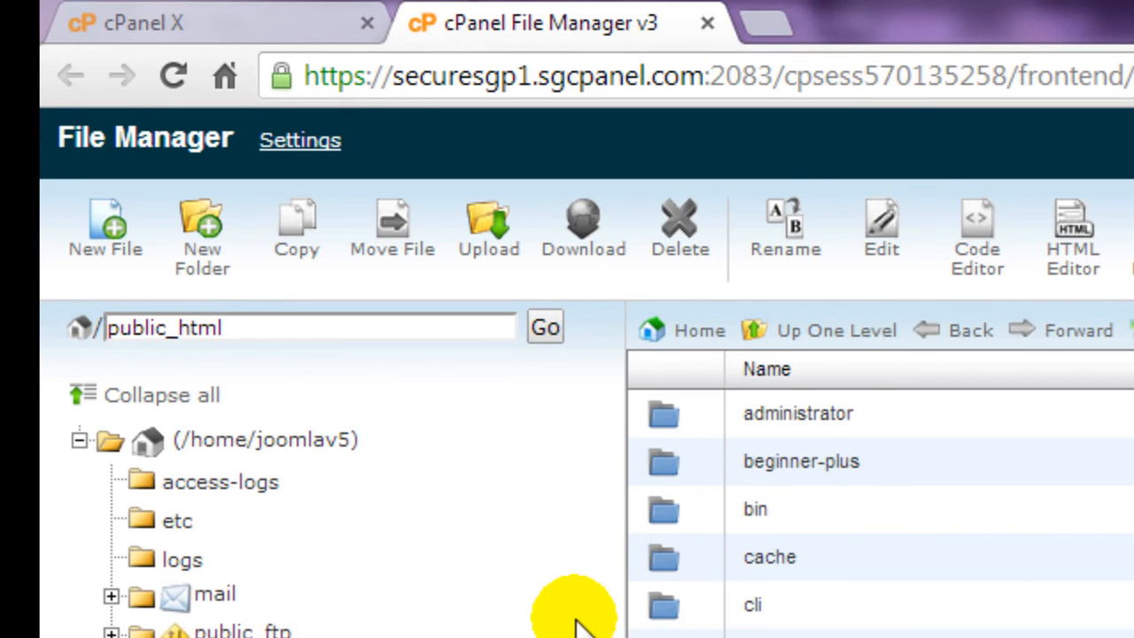
{"action": "left_click", "coordinate": [217, 260]}
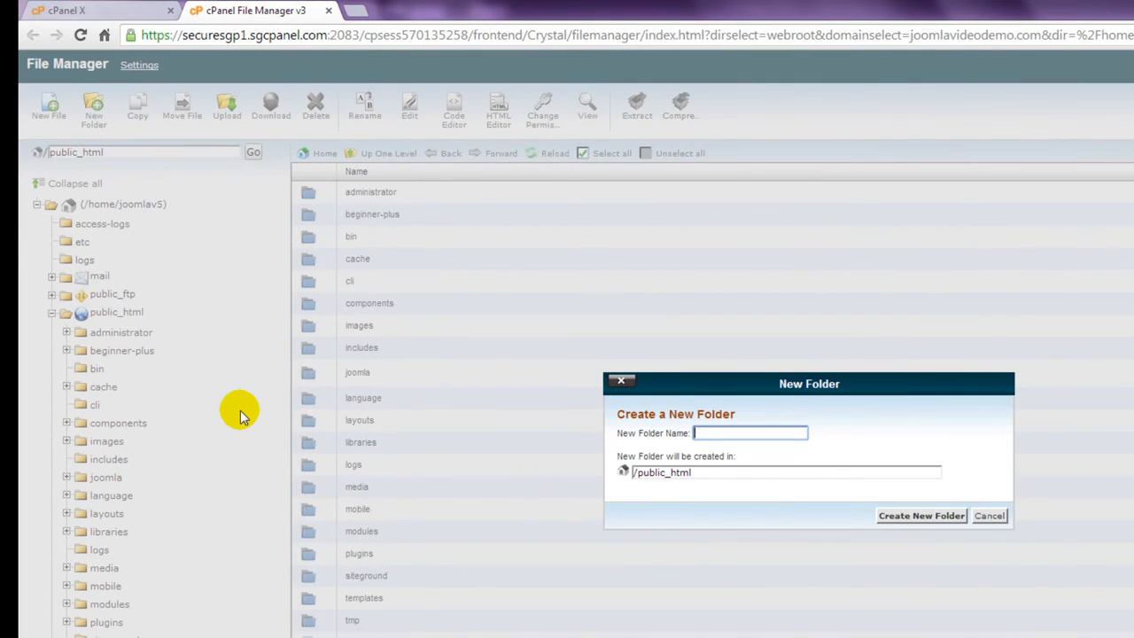
{"action": "type", "text": "newsite"}
{"action": "left_click", "coordinate": [916, 516]}
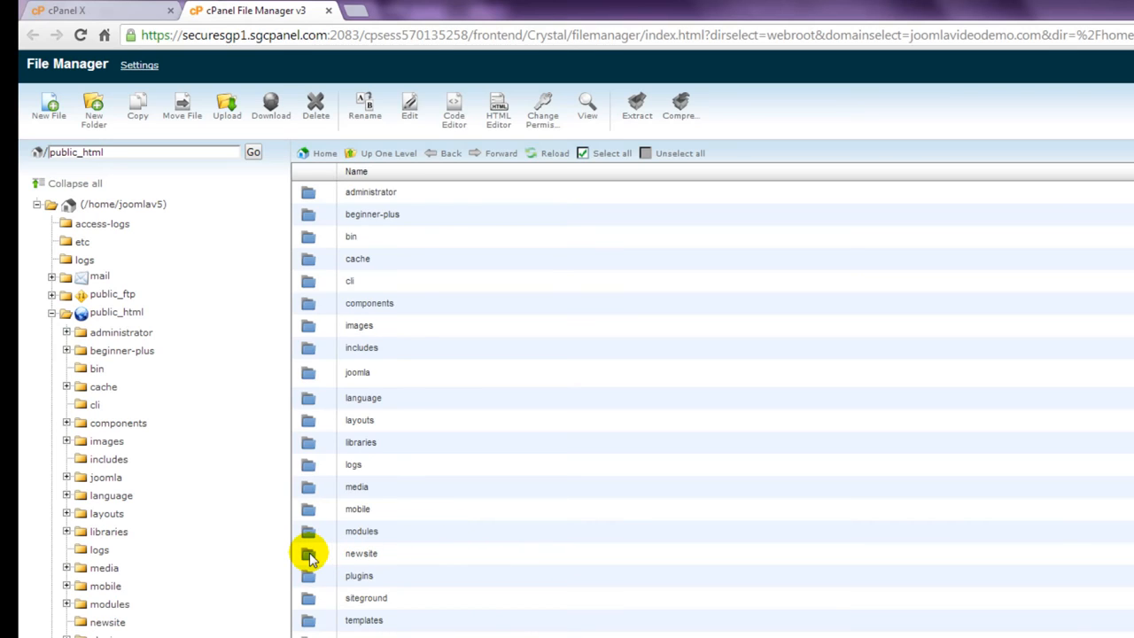
Upload Joomla_3.2.1-Stable-Full_Package.zip into the newsite folder.
{"action": "double_click", "coordinate": [309, 553]}
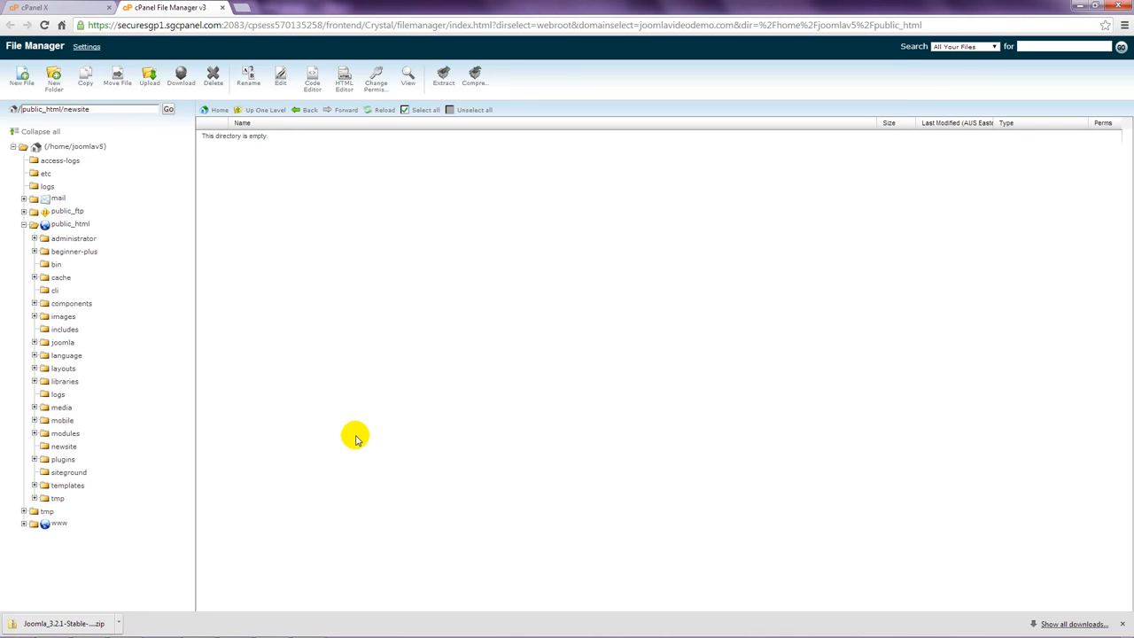
{"action": "left_click", "coordinate": [223, 59]}
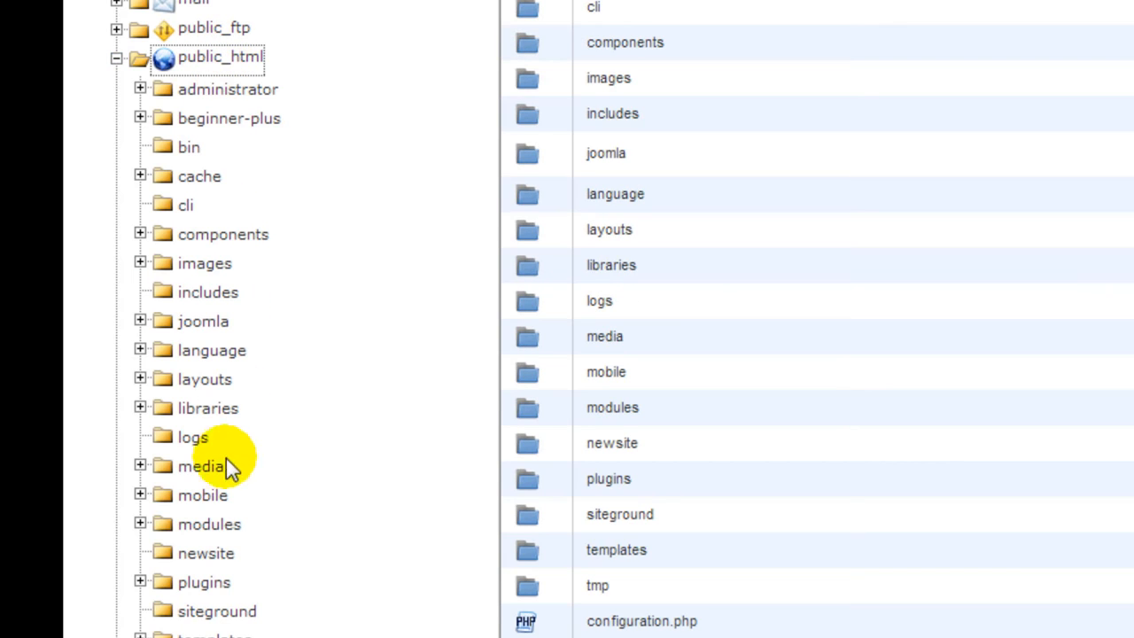
{"action": "left_click", "coordinate": [211, 555]}
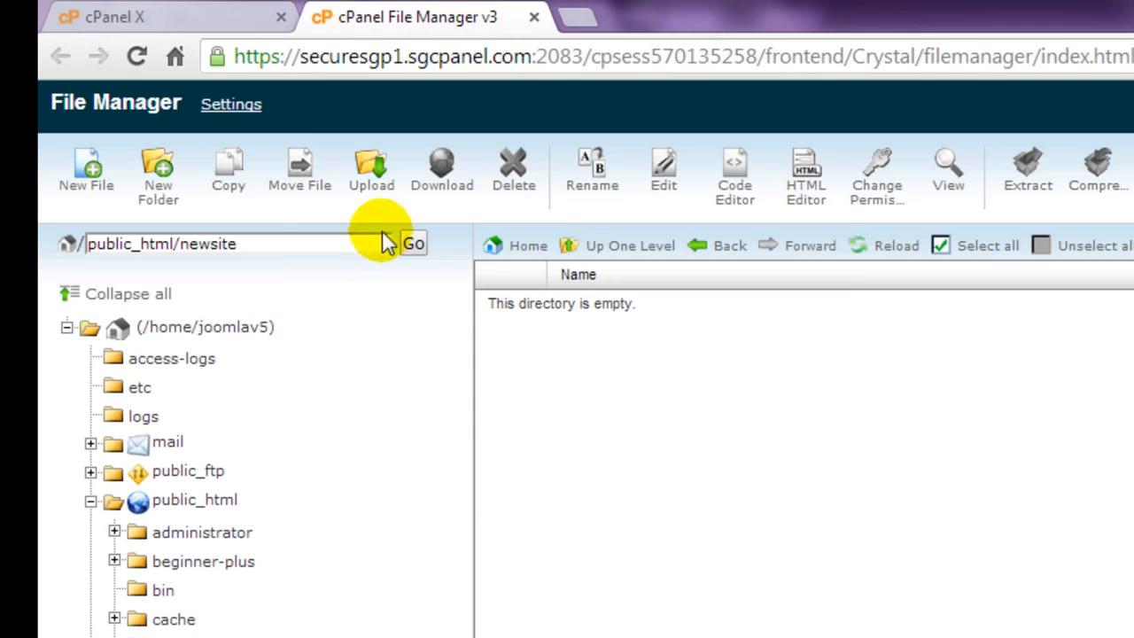
{"action": "left_click", "coordinate": [370, 197]}
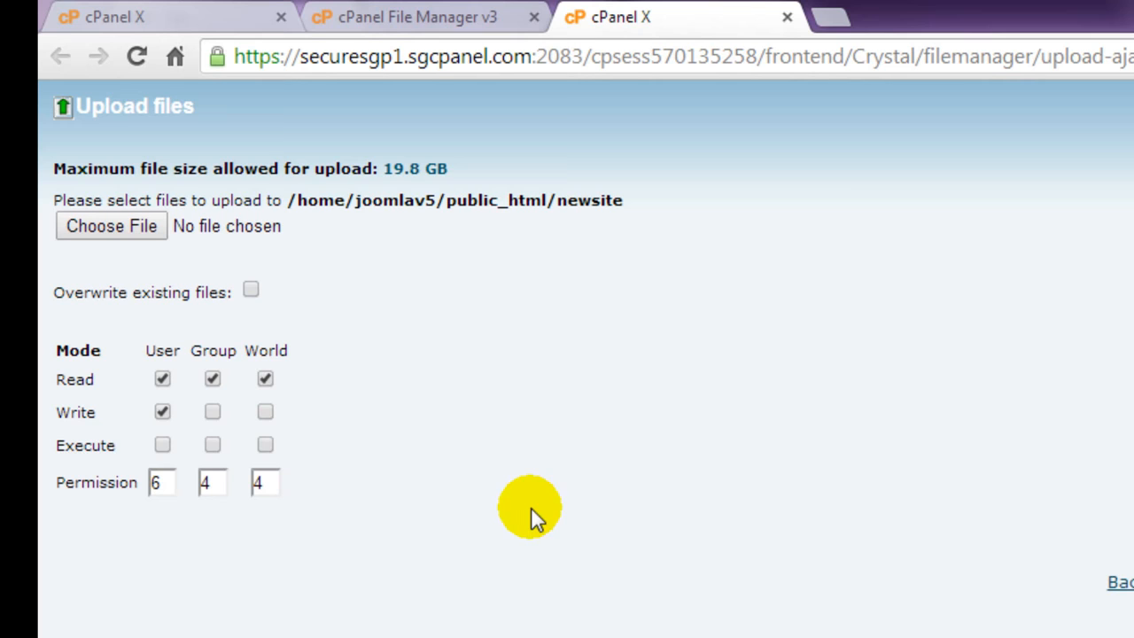
{"action": "left_click", "coordinate": [130, 227]}
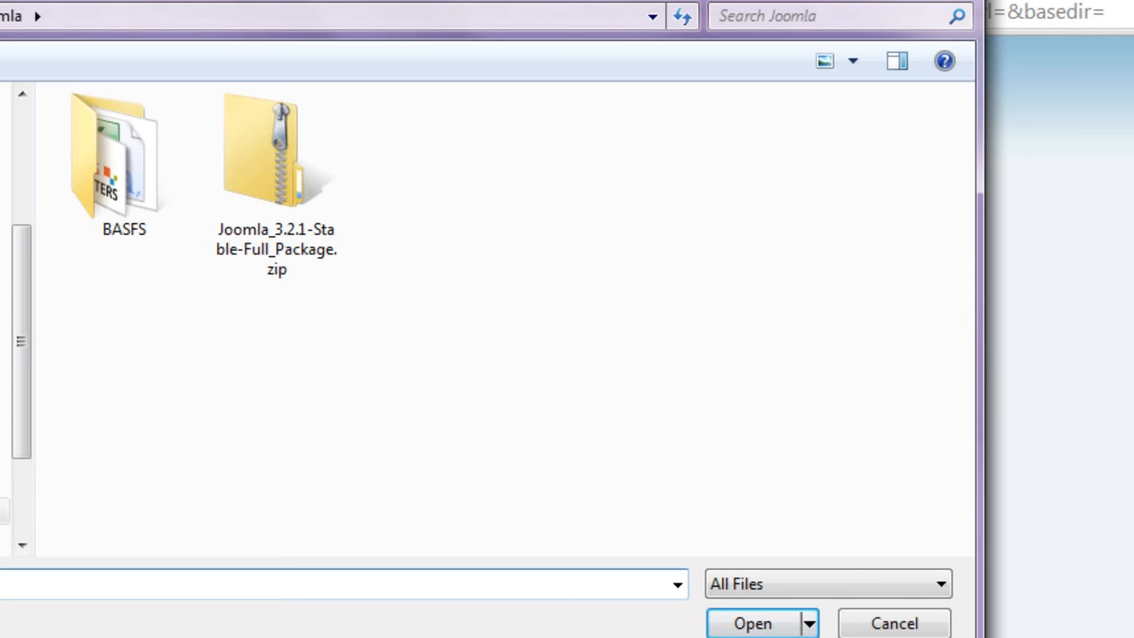
{"action": "left_click", "coordinate": [264, 216]}
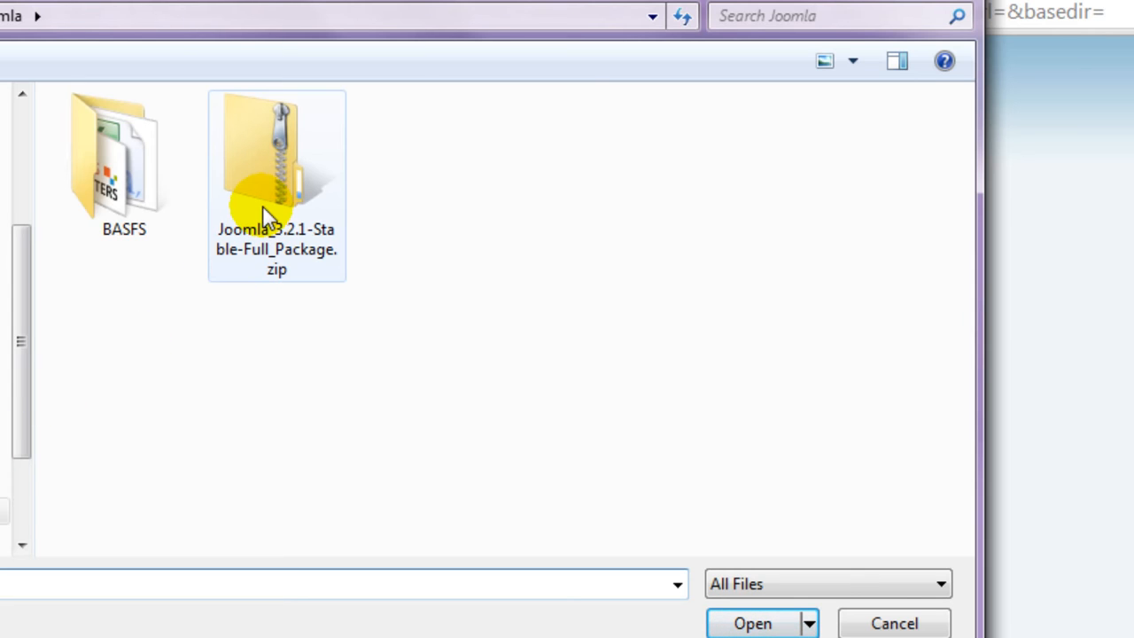
{"action": "double_click", "coordinate": [264, 203]}
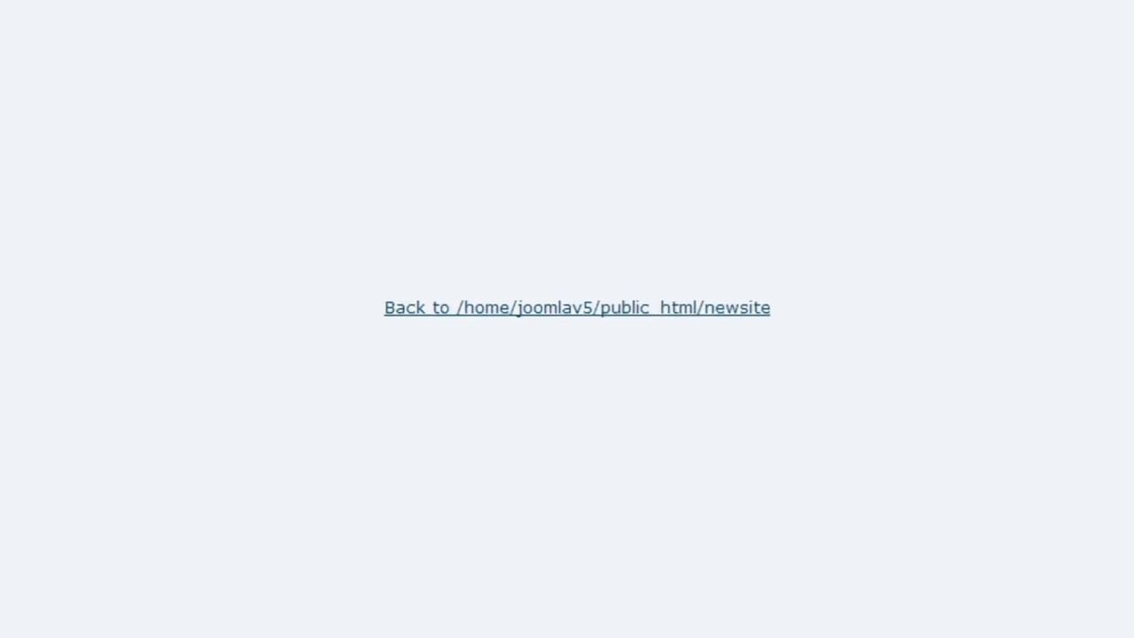
{"action": "left_click", "coordinate": [542, 340]}
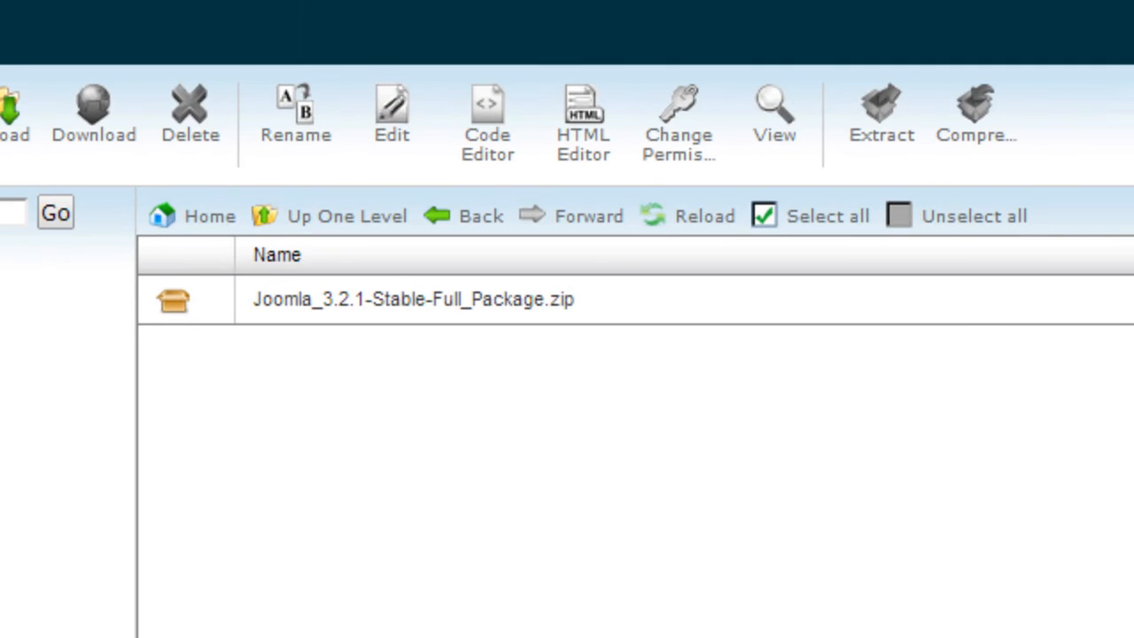
Extract the Joomla zip into /public_html/newsite.
{"action": "left_click", "coordinate": [183, 297]}
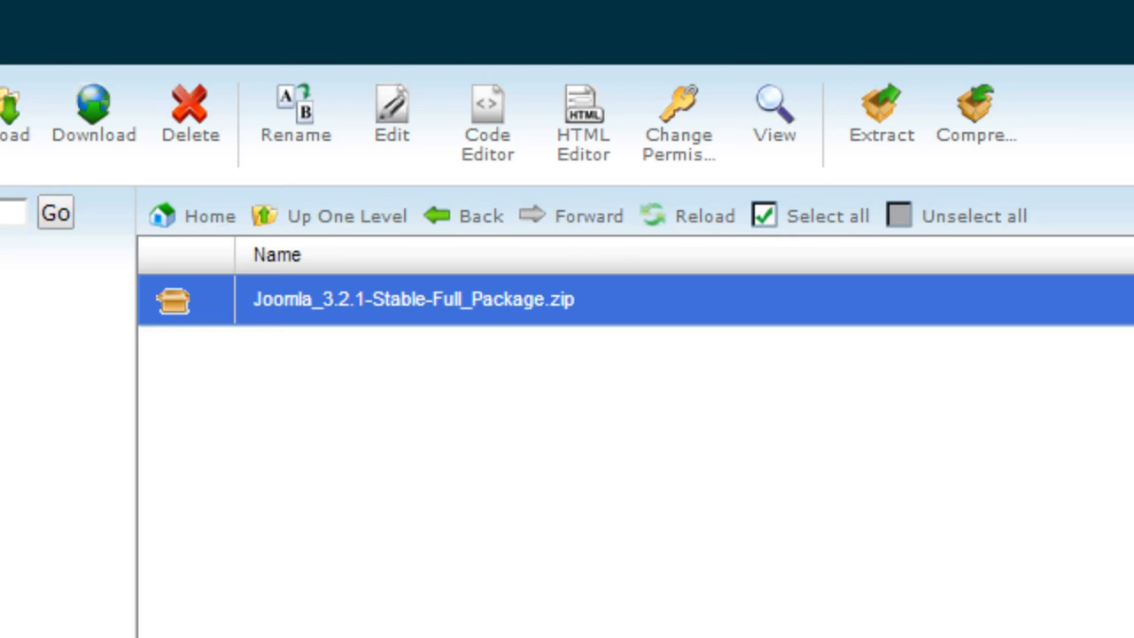
{"action": "left_click", "coordinate": [875, 133]}
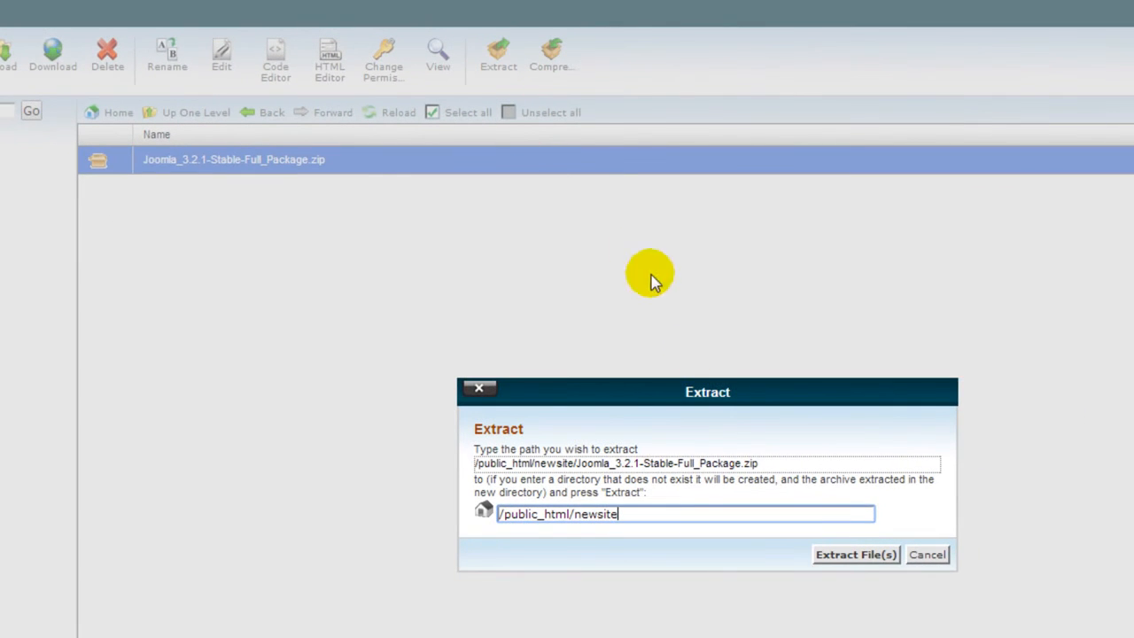
{"action": "left_click", "coordinate": [846, 555]}
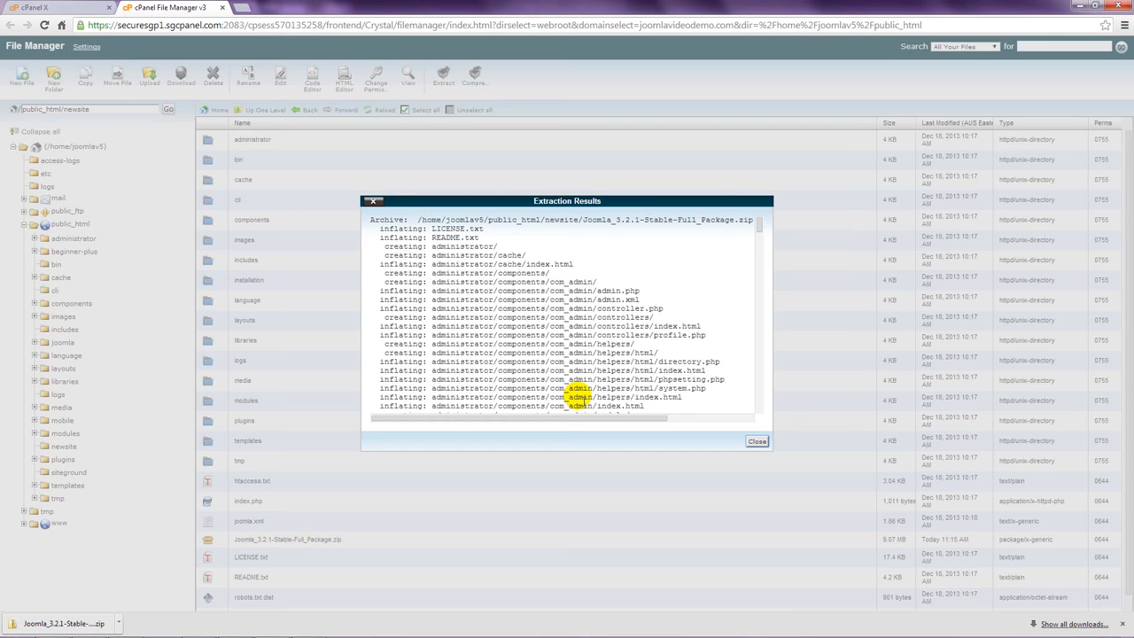
{"action": "left_click", "coordinate": [758, 443]}
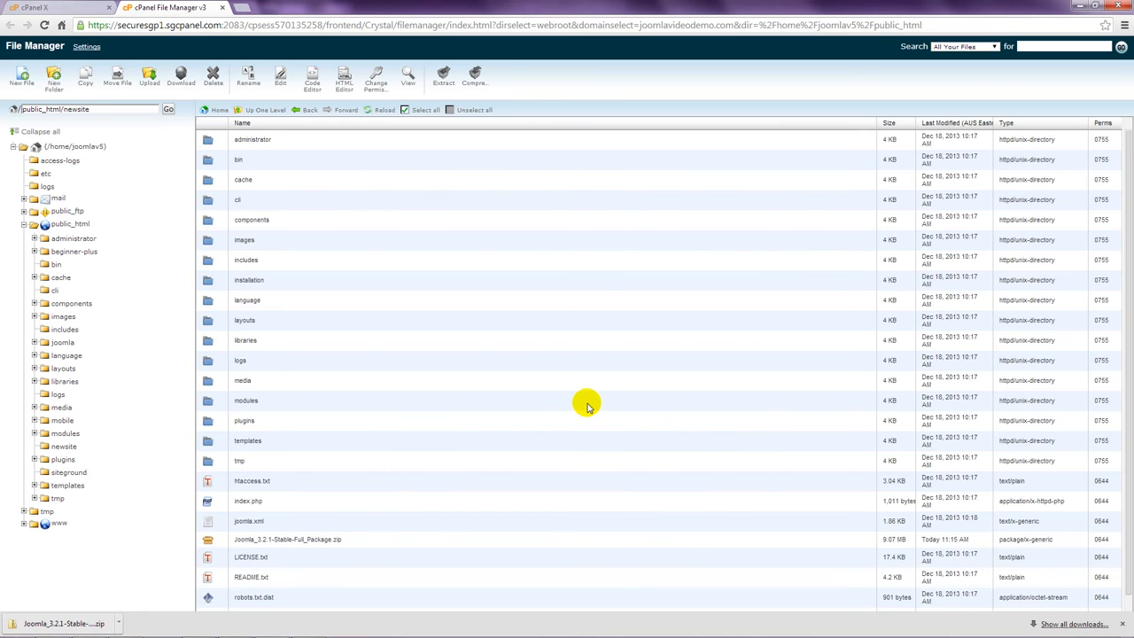
{"action": "scroll", "coordinate": [361, 380], "scroll_direction": "down", "scroll_amount": 1}
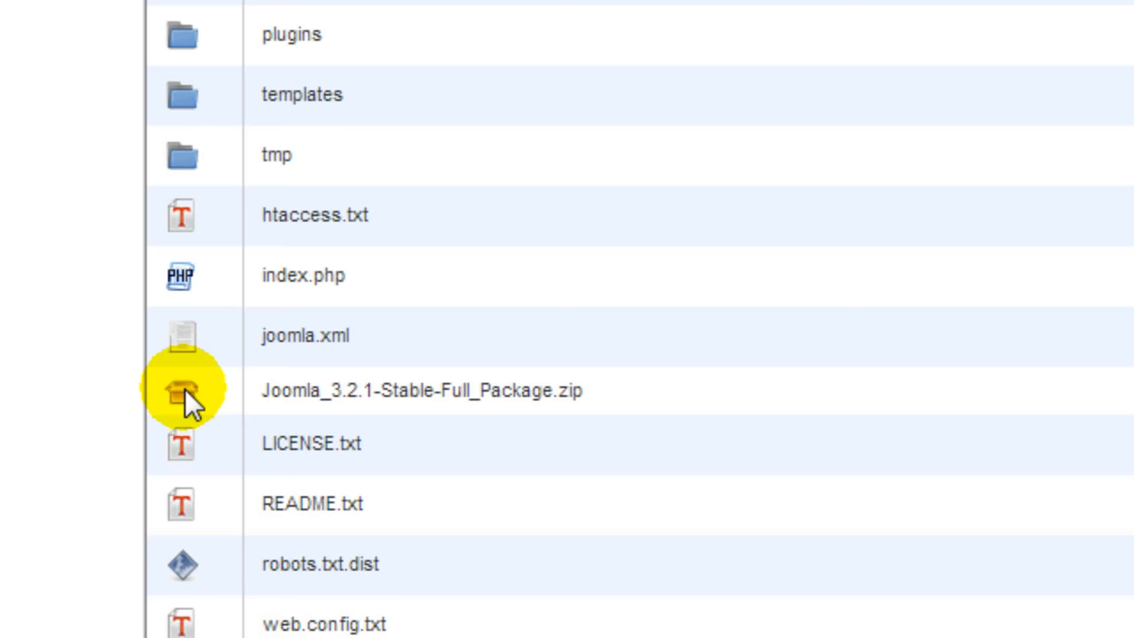
Delete the Joomla_3.2.1-Stable-Full_Package.zip file from the newsite folder.
{"action": "left_click", "coordinate": [185, 390]}
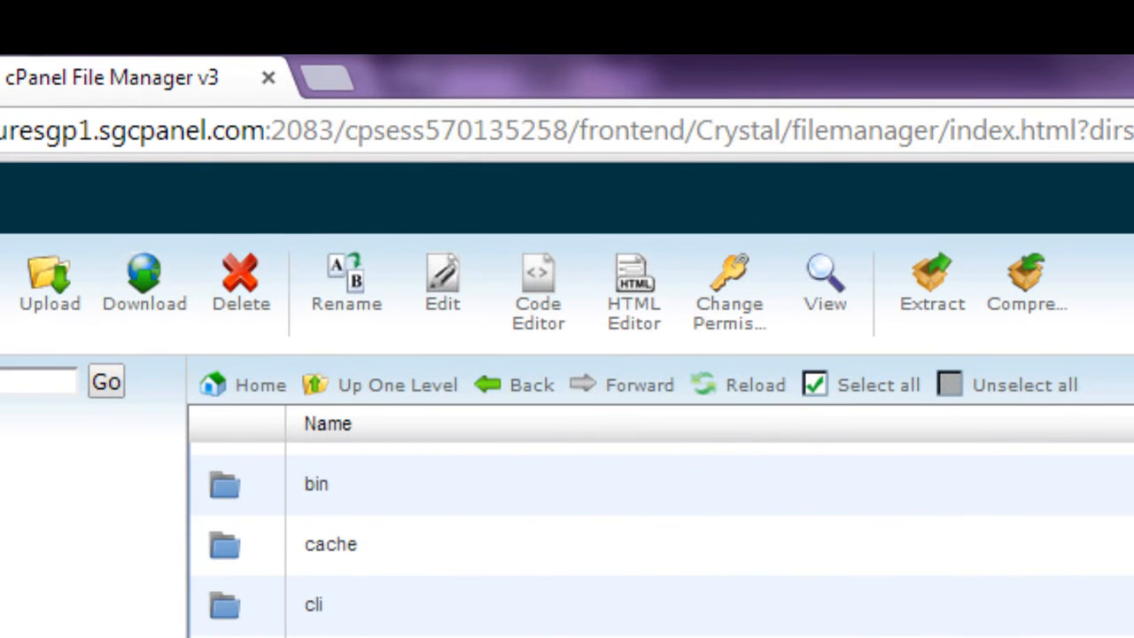
{"action": "left_click", "coordinate": [241, 297]}
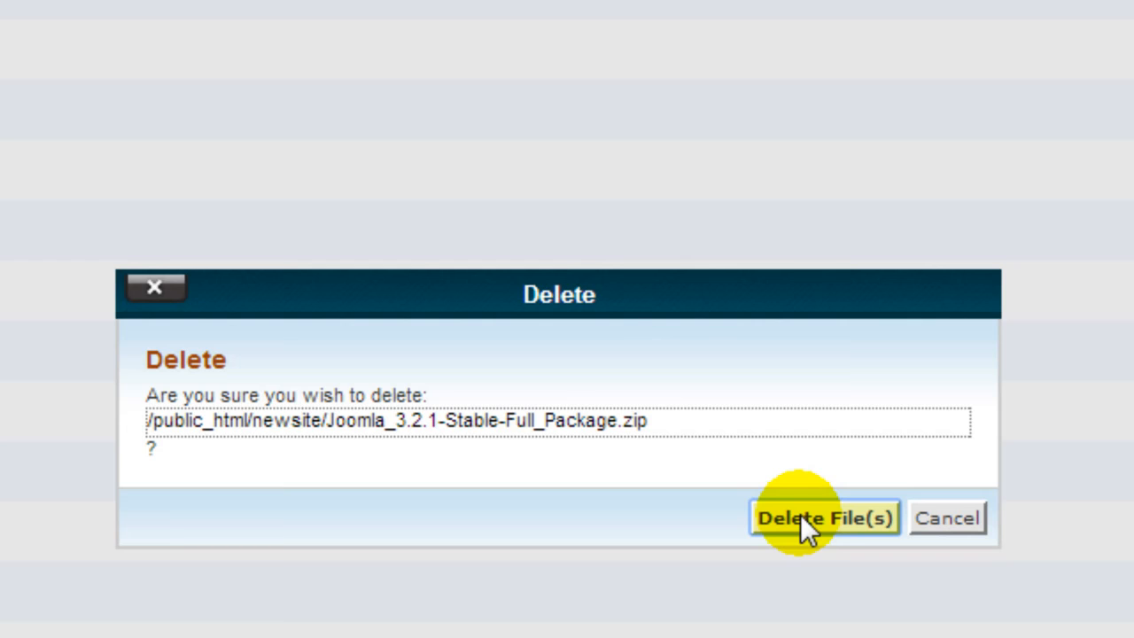
{"action": "left_click", "coordinate": [802, 517]}
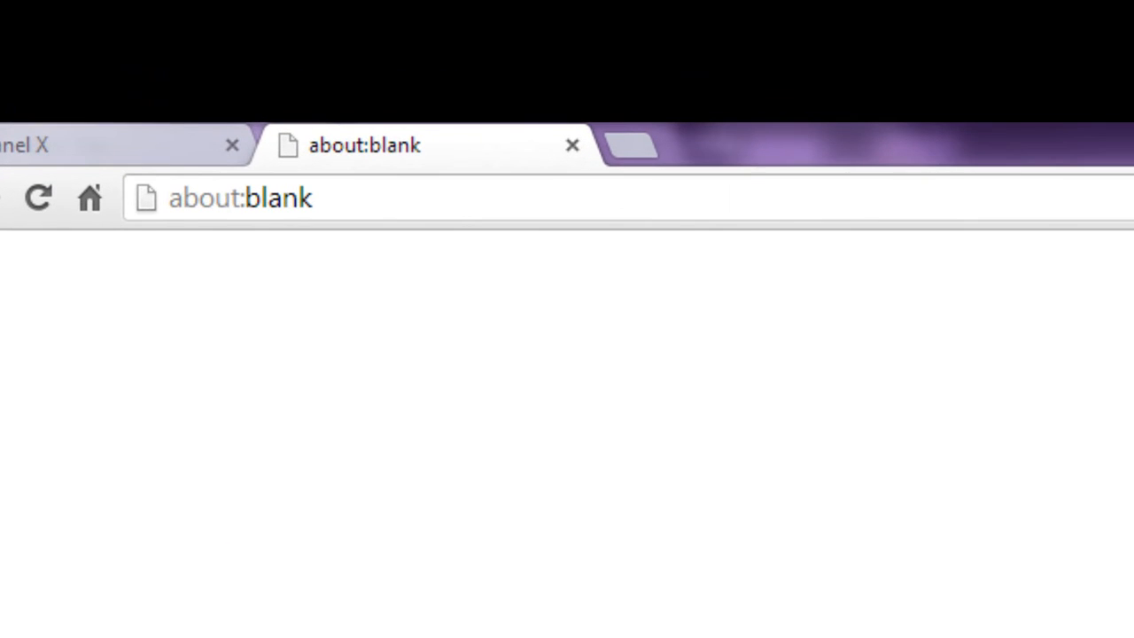
{"action": "left_click_drag", "start_coordinate": [398, 197], "coordinate": [156, 212]}
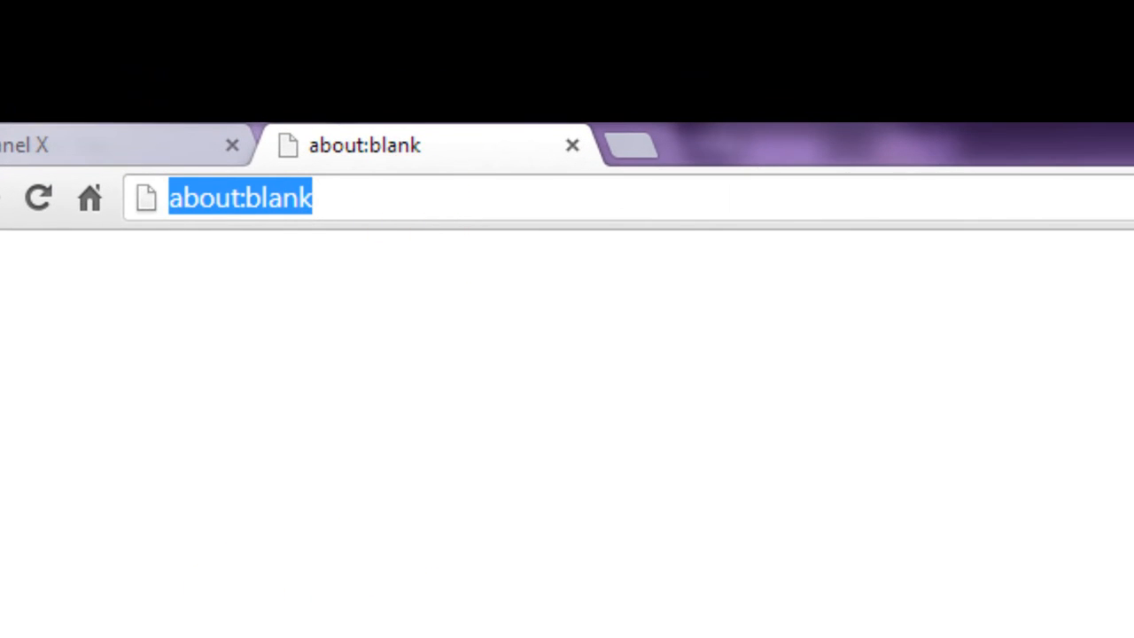
{"action": "type", "text": "www.joom"}
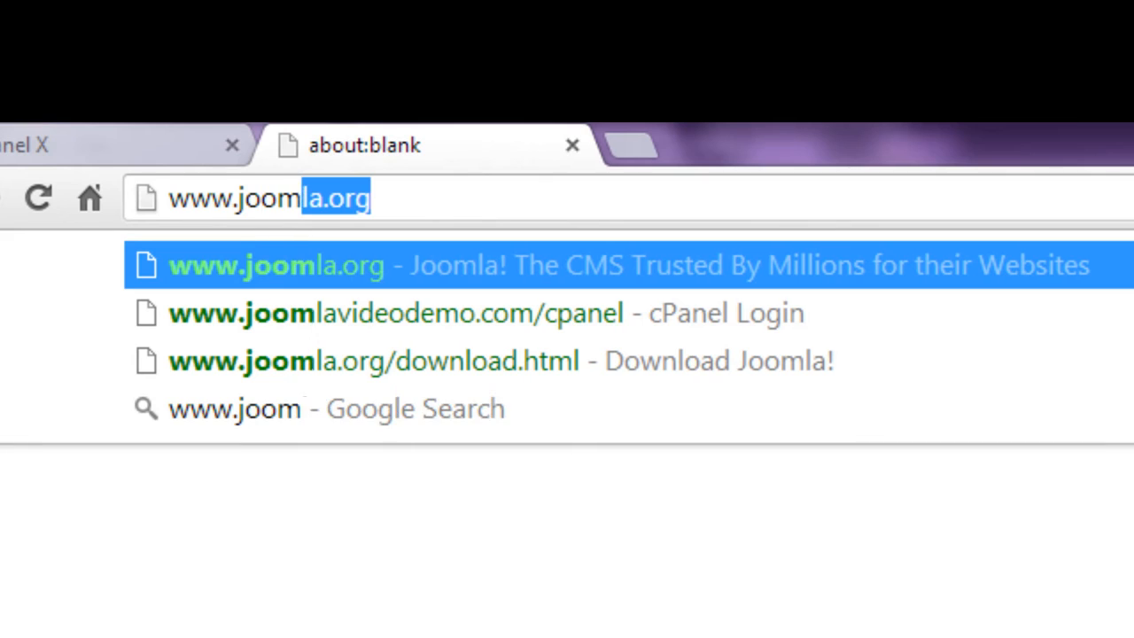
{"action": "type", "text": "lavideo"}
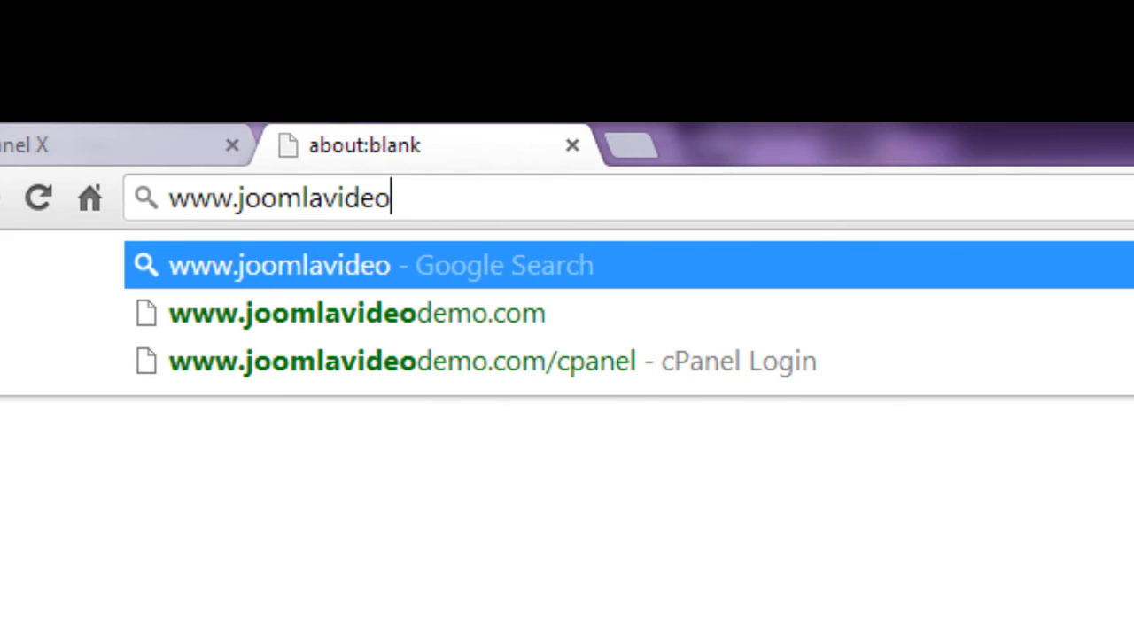
{"action": "type", "text": "demo.co"}
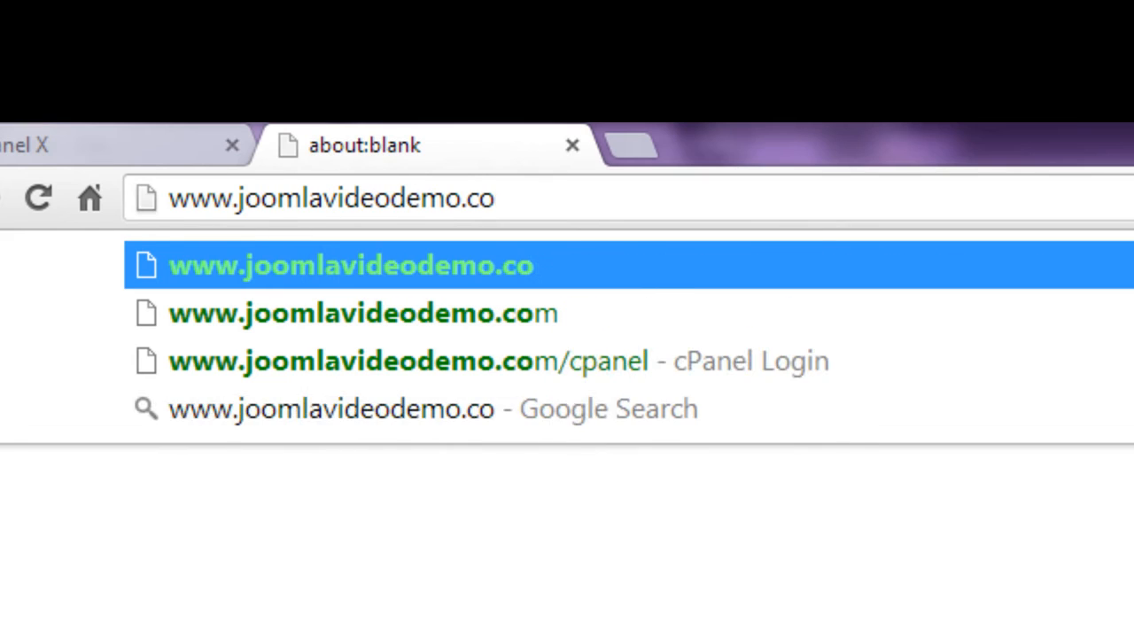
{"action": "type", "text": "m/newsi"}
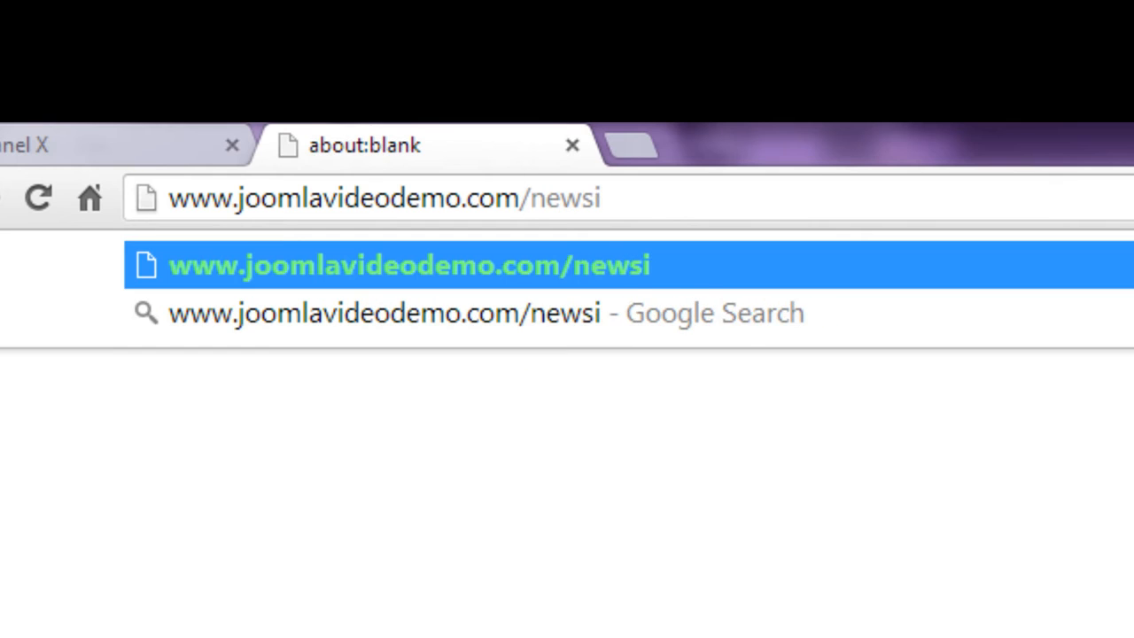
{"action": "type", "text": "te"}
{"action": "key", "text": "Return"}
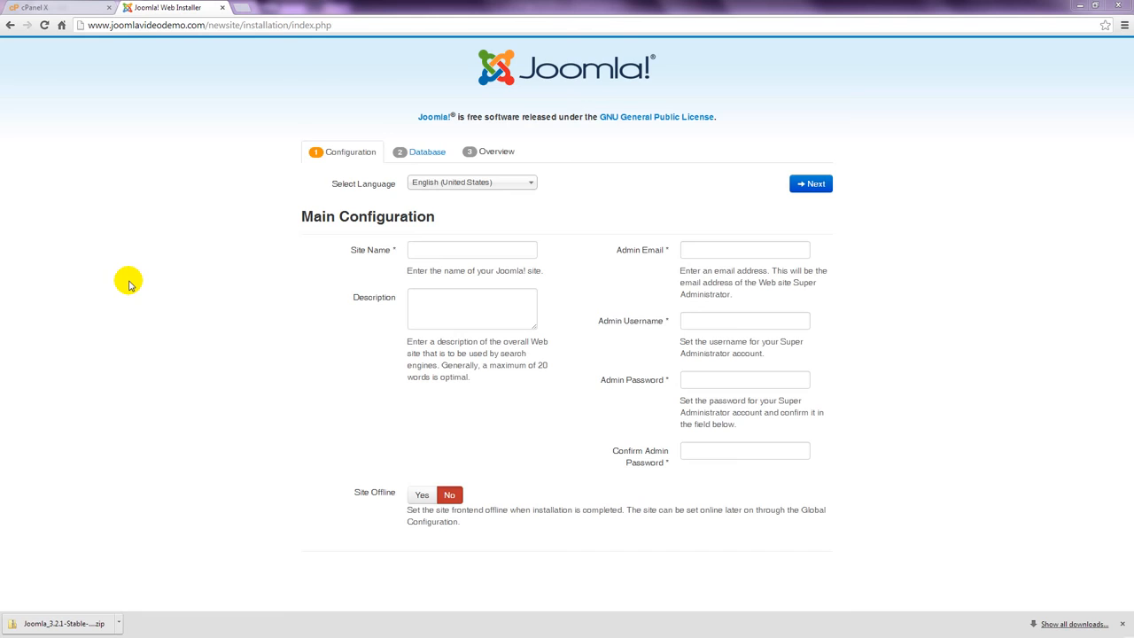
Set the site name to Joomla Video Demo and enter the admin e-mail address.
{"action": "left_click", "coordinate": [446, 250]}
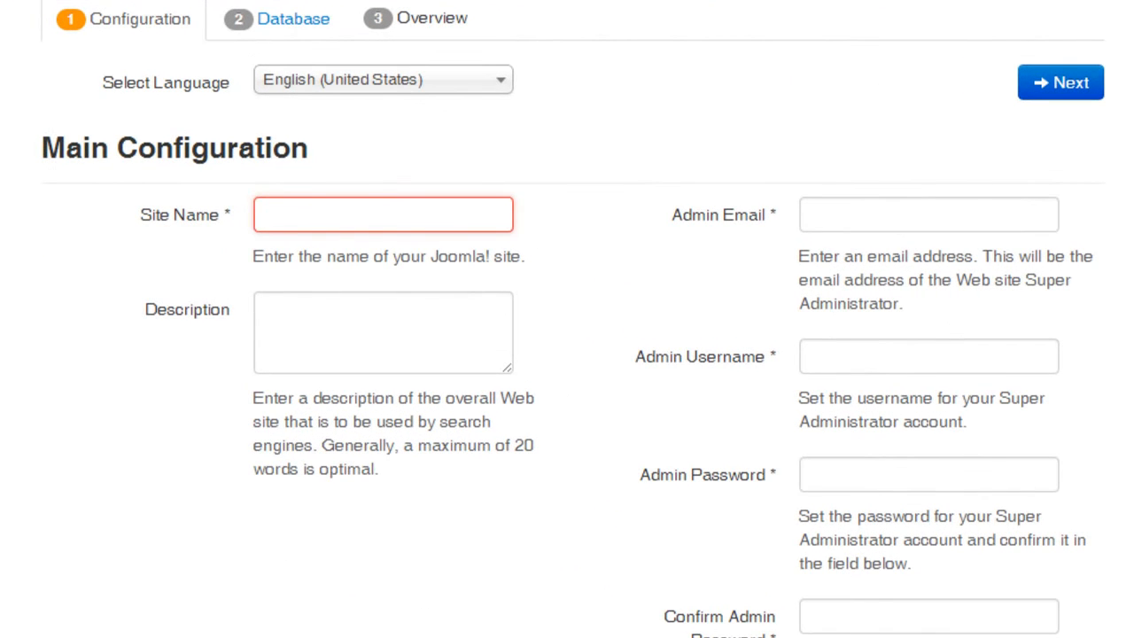
{"action": "type", "text": "Joom"}
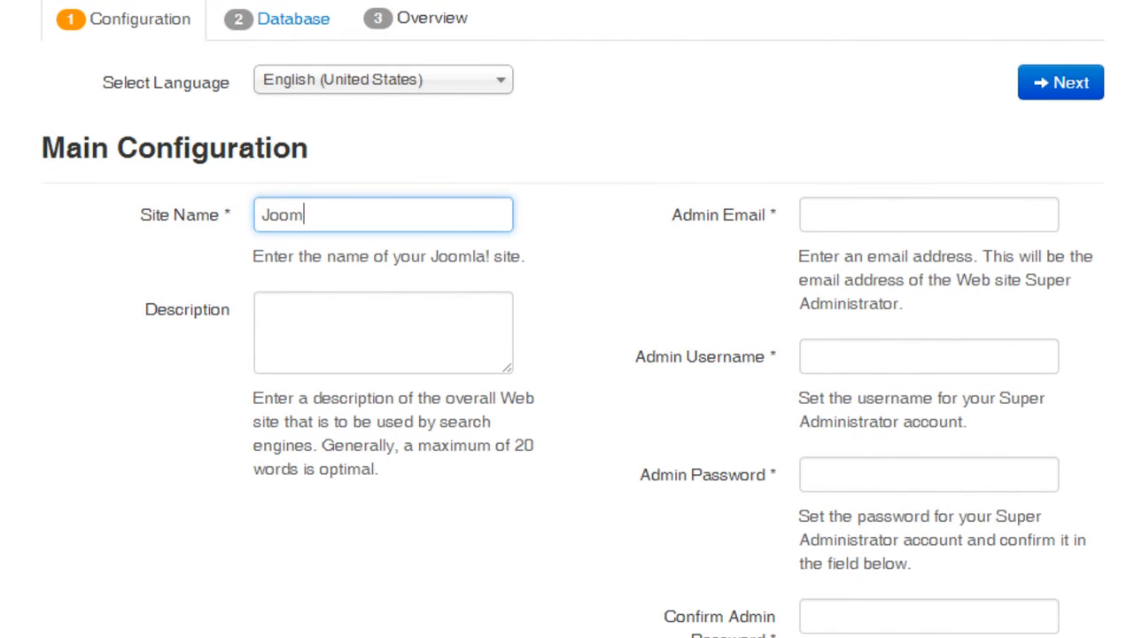
{"action": "type", "text": "la Video Demo"}
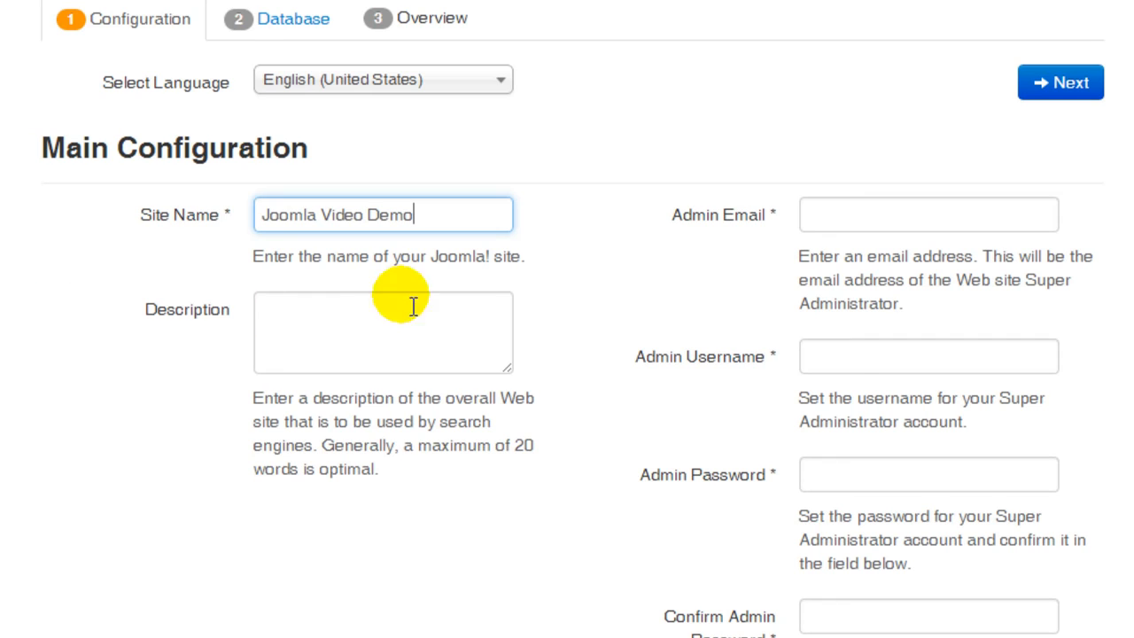
{"action": "left_click", "coordinate": [856, 222]}
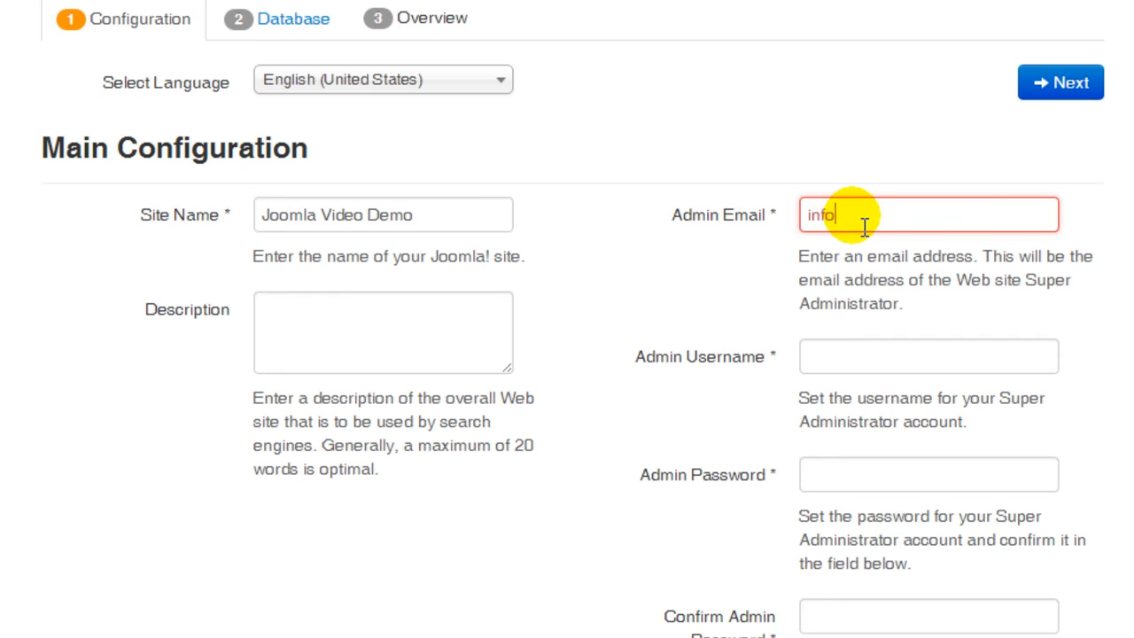
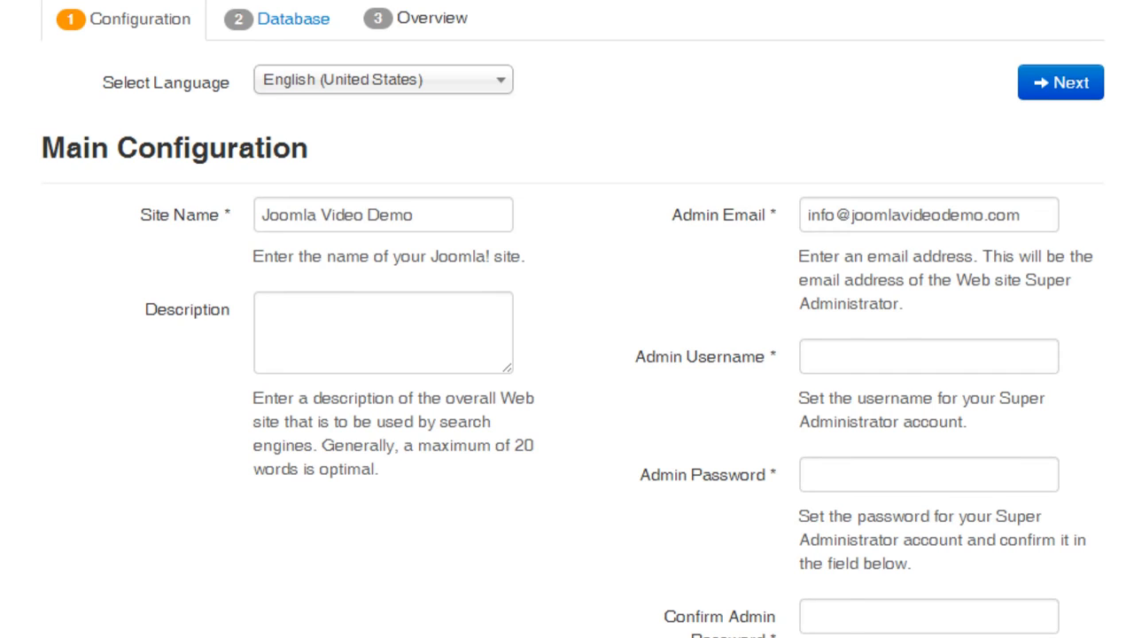
Enter the administrator's username in the admin username field.
{"action": "left_click", "coordinate": [843, 357]}
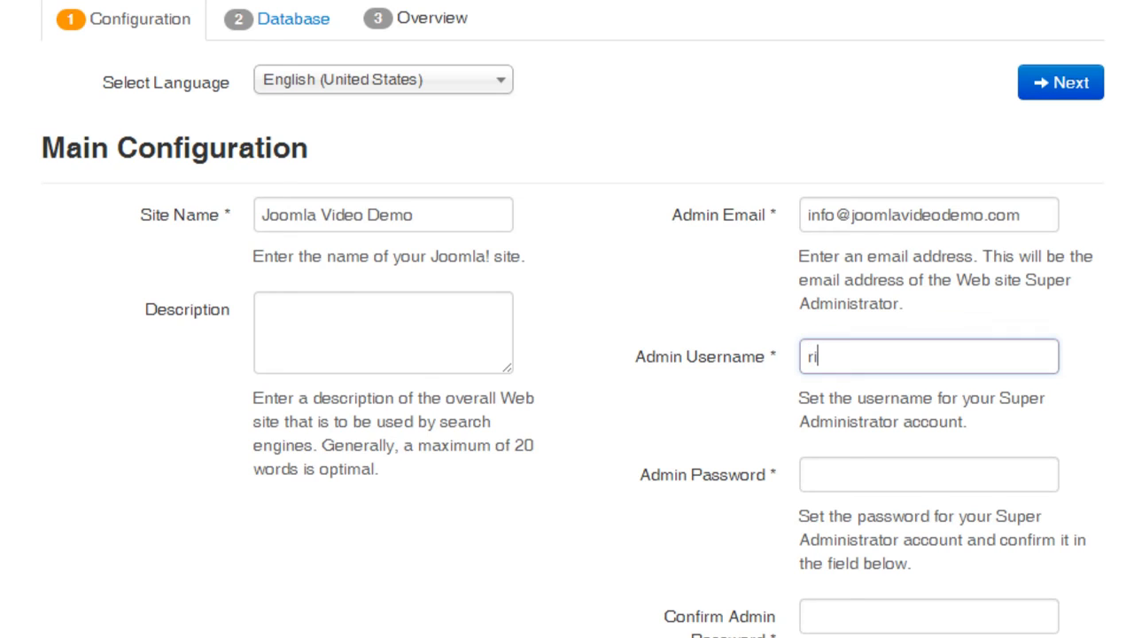
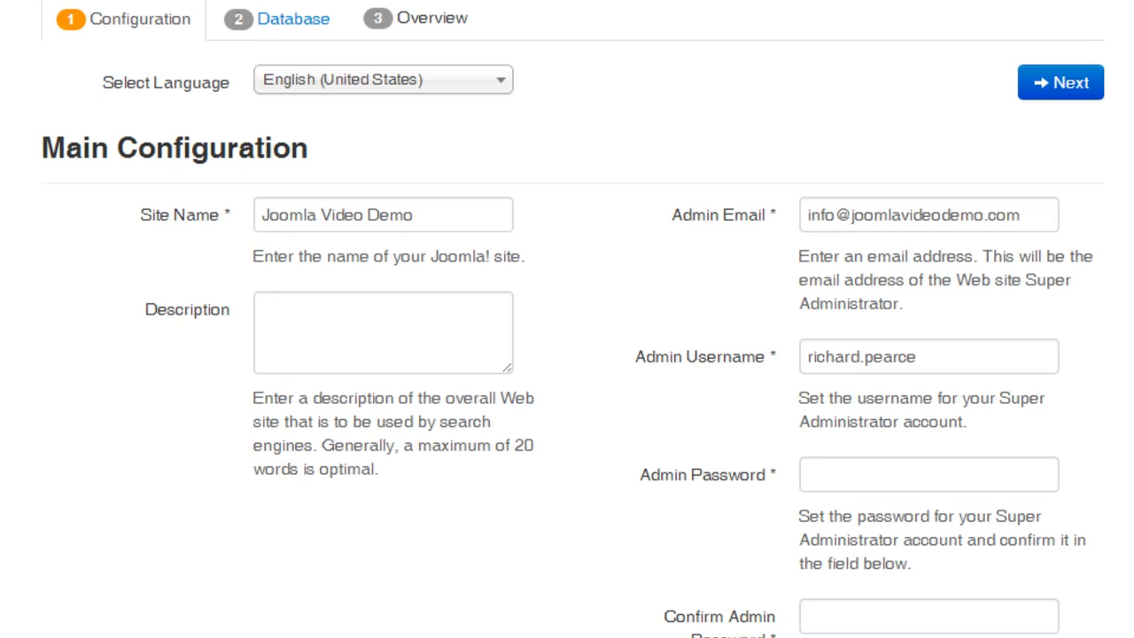
Enter the admin password and confirm it, then continue to the database configuration.
{"action": "left_click", "coordinate": [852, 473]}
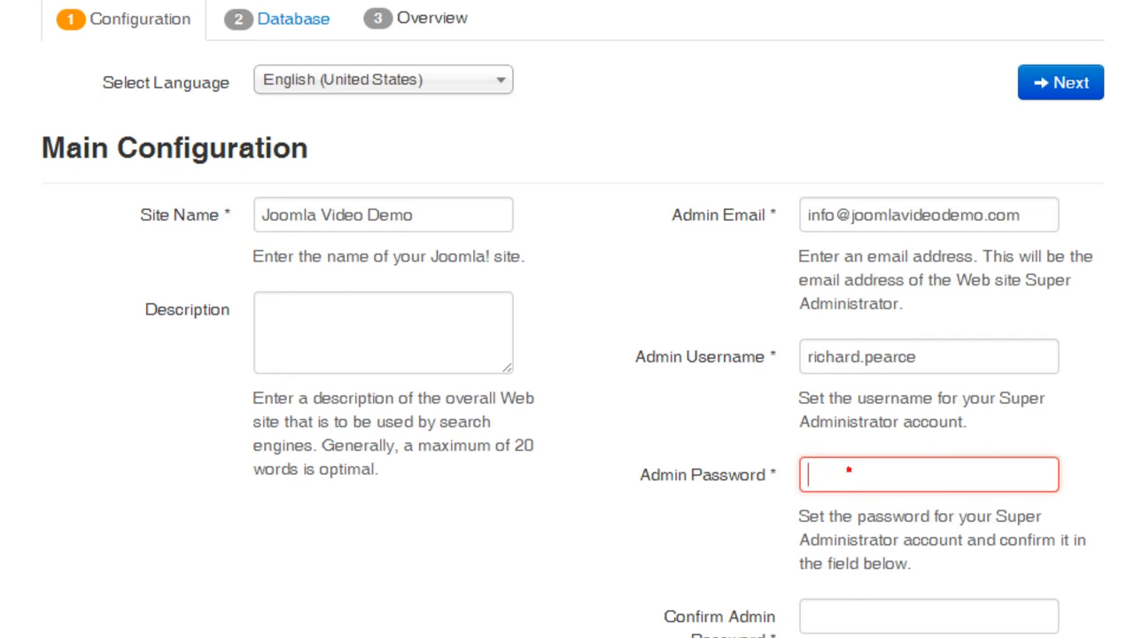
{"action": "type", "text": "•••••"}
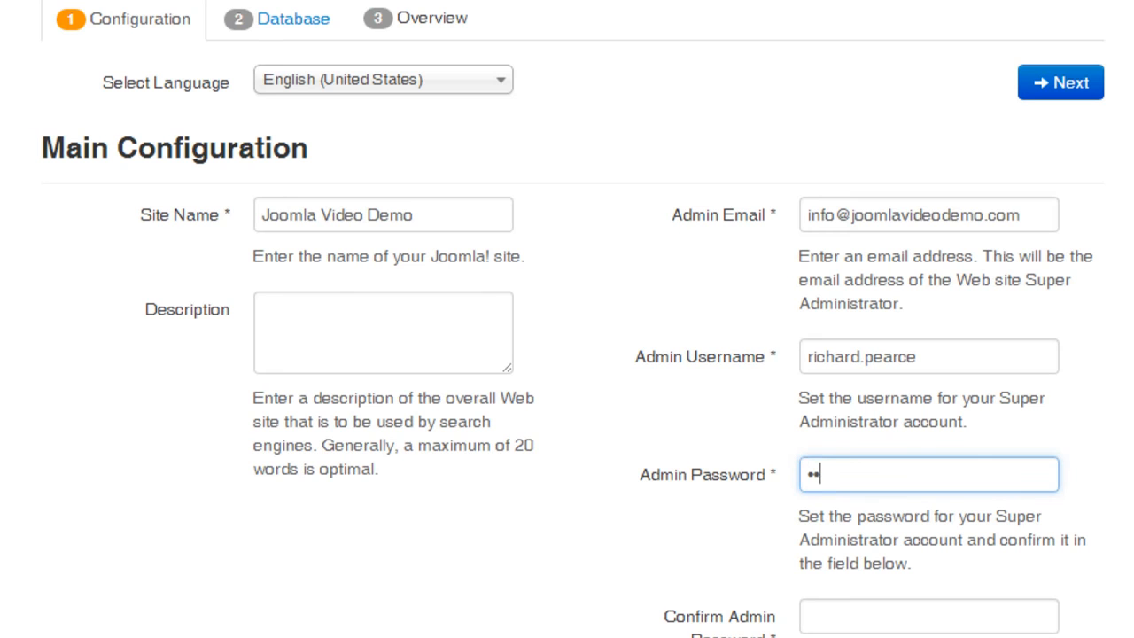
{"action": "type", "text": "•••"}
{"action": "key", "text": "Tab"}
{"action": "type", "text": "••••••••"}
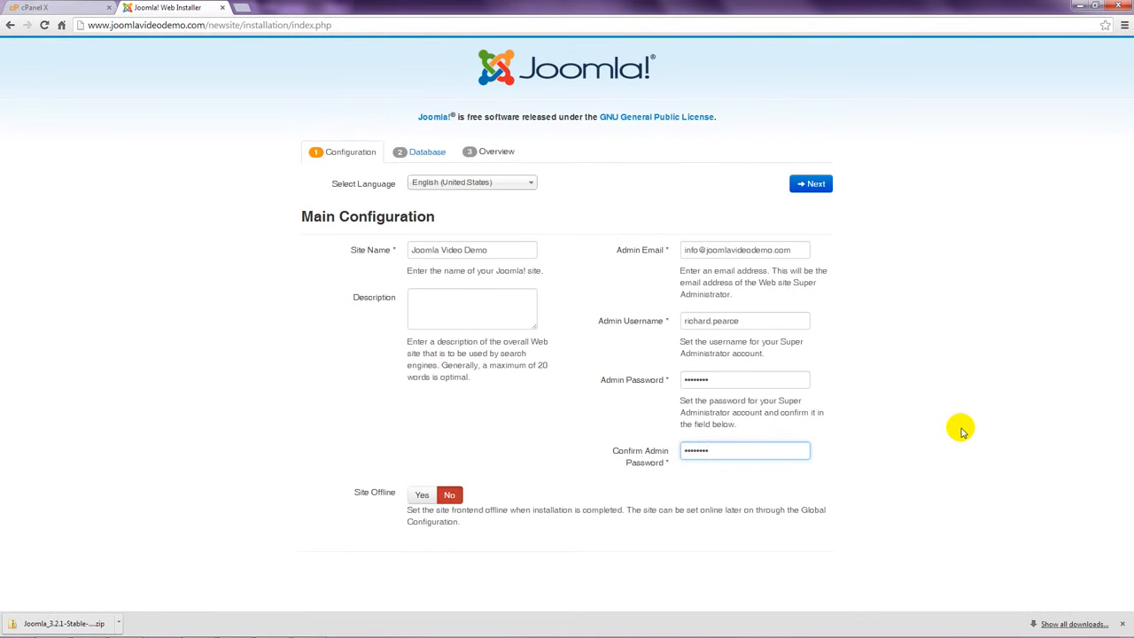
{"action": "left_click", "coordinate": [963, 431]}
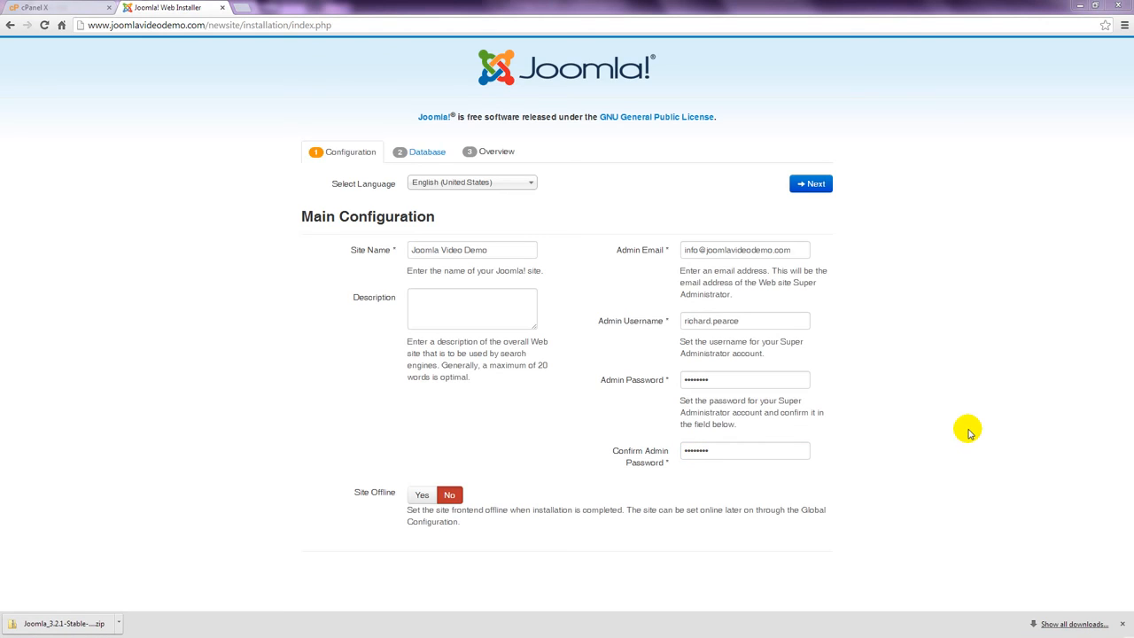
{"action": "left_click", "coordinate": [820, 188]}
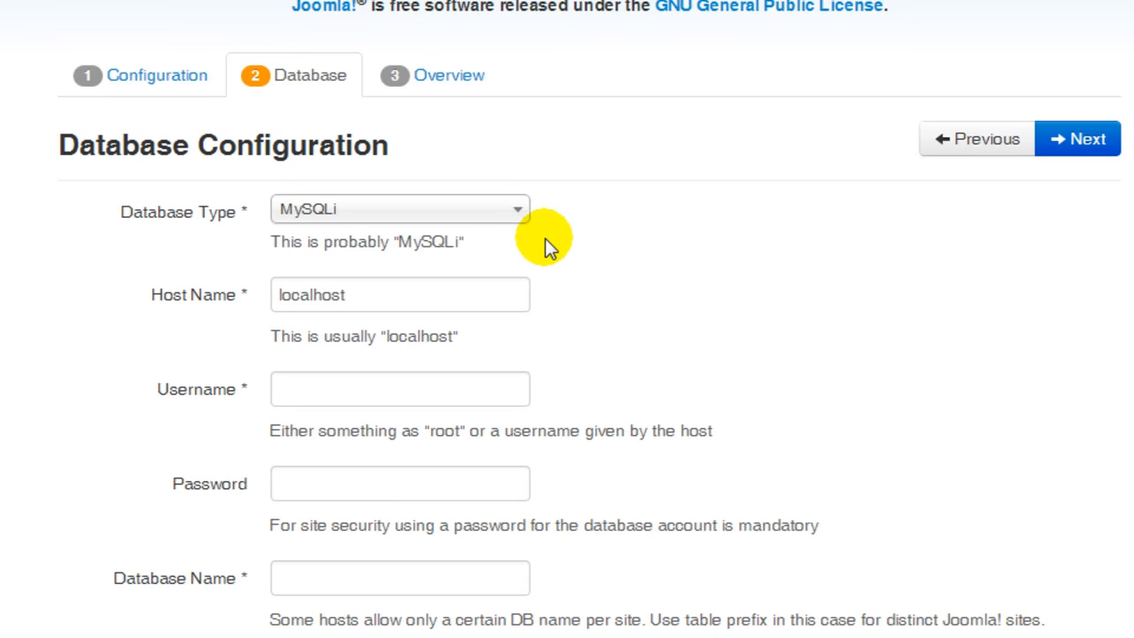
Keep MySQLi as the database type and set the database username to joomlav5_sydney.
{"action": "left_click", "coordinate": [507, 212]}
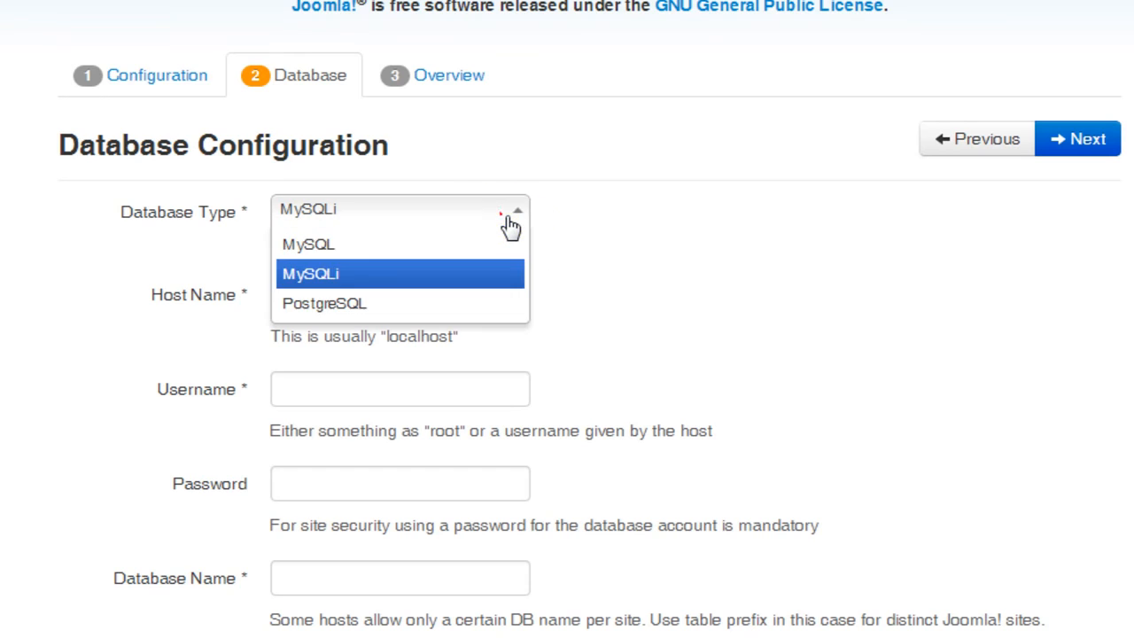
{"action": "left_click", "coordinate": [481, 276]}
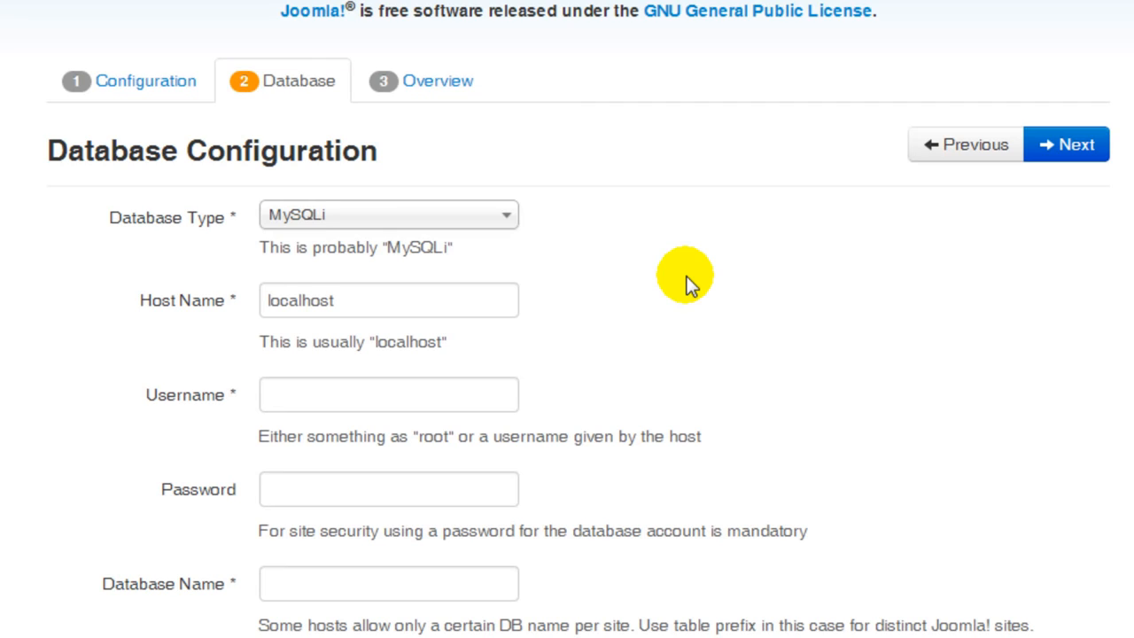
{"action": "left_click", "coordinate": [491, 391]}
{"action": "type", "text": "joomlav5"}
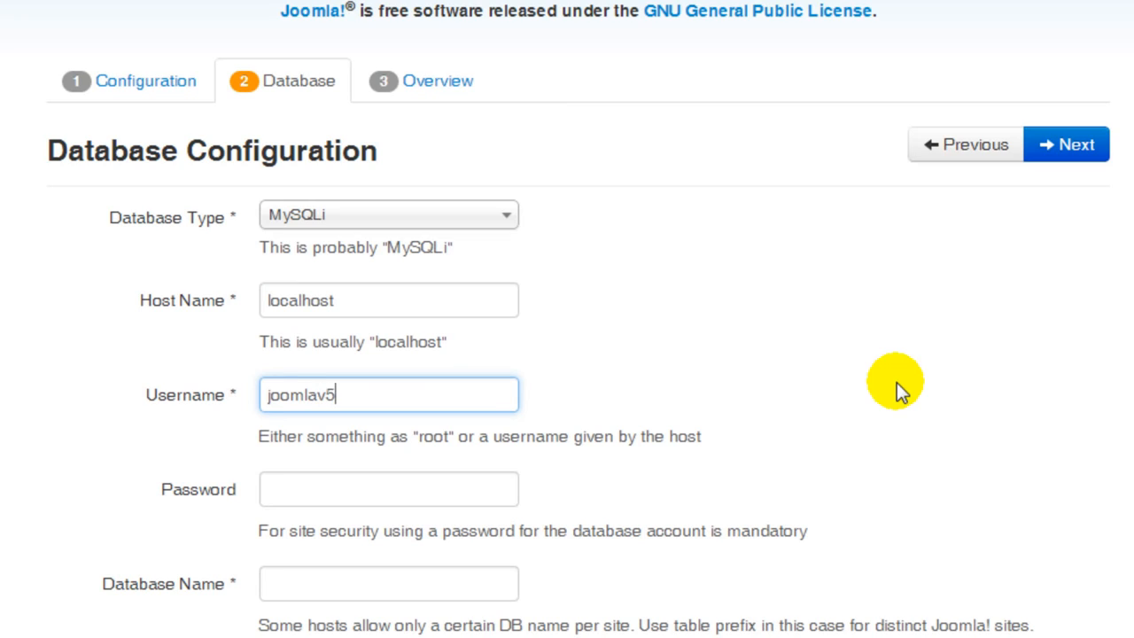
{"action": "type", "text": "_sydney"}
Enter the database user's password.
{"action": "left_click", "coordinate": [356, 502]}
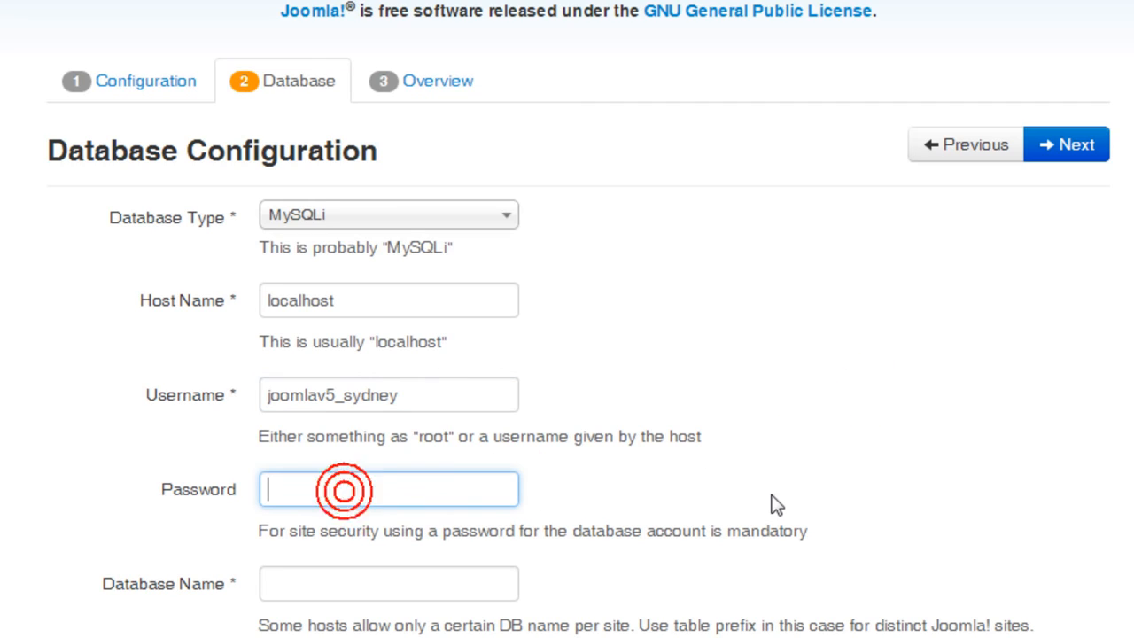
{"action": "type", "text": "••••••••••"}
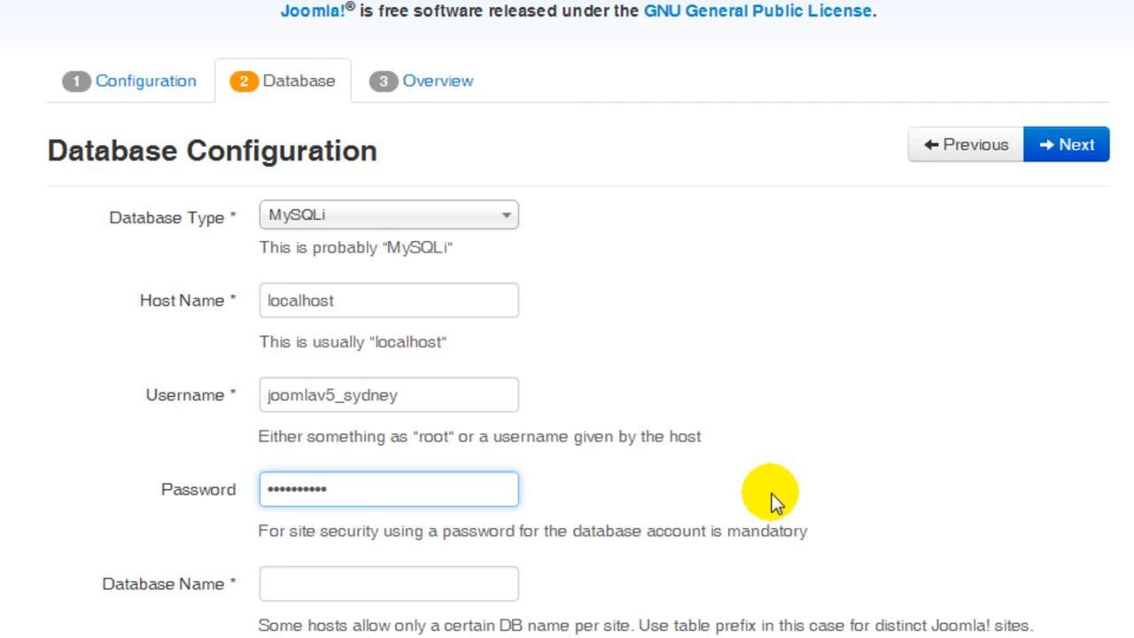
Set the database name to joomlav5_australia and continue to the overview.
{"action": "left_click", "coordinate": [365, 592]}
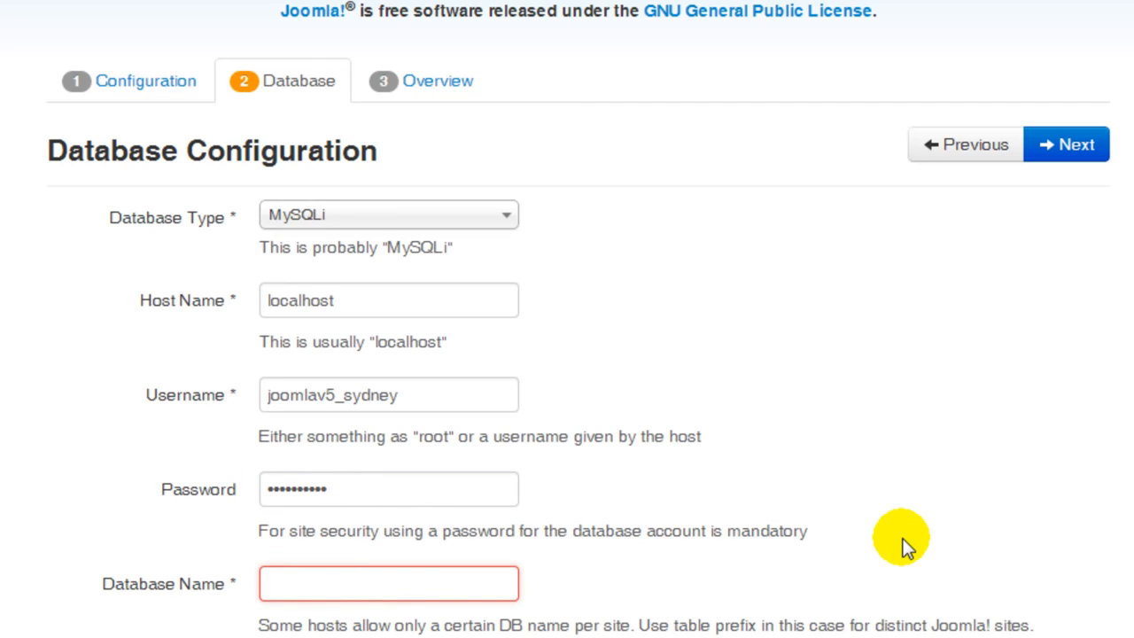
{"action": "type", "text": "joomla"}
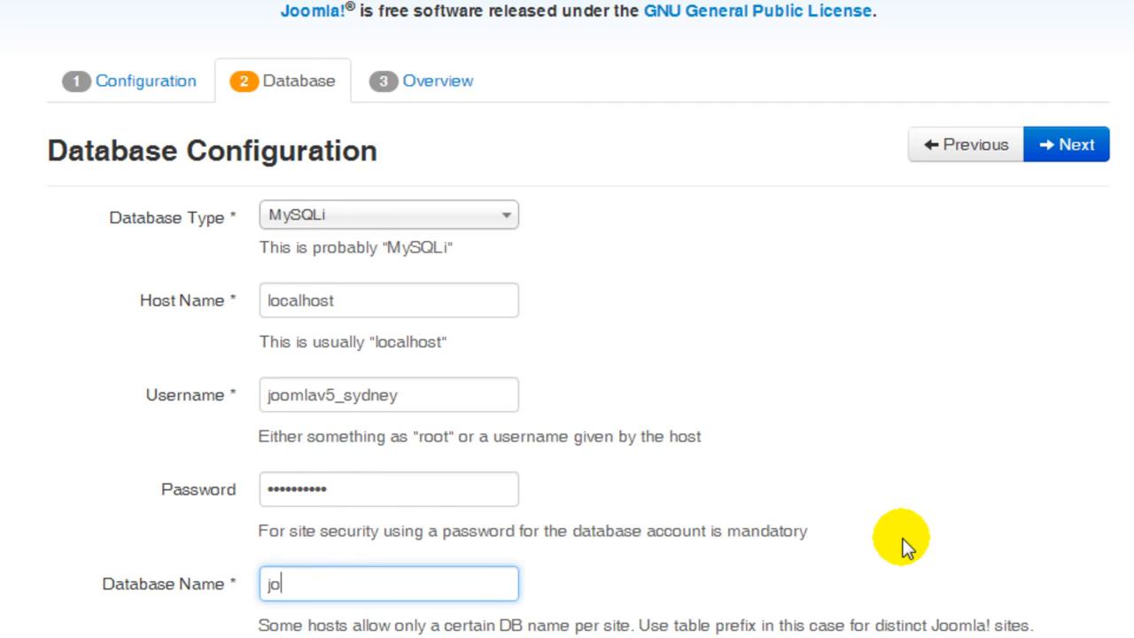
{"action": "type", "text": "v5_australia"}
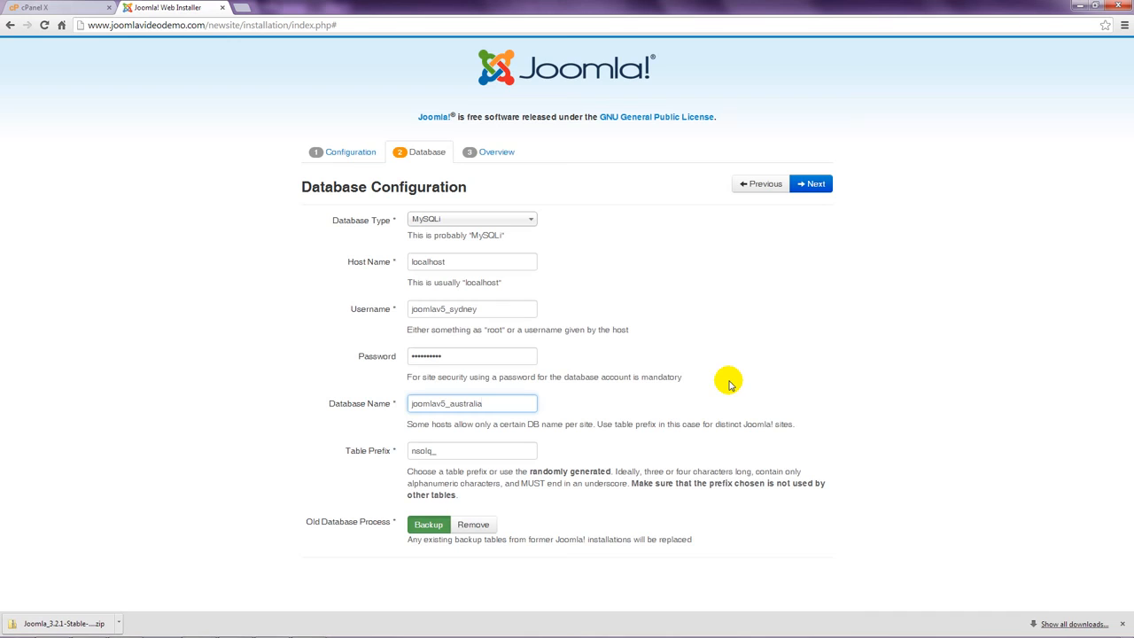
{"action": "left_click", "coordinate": [825, 188]}
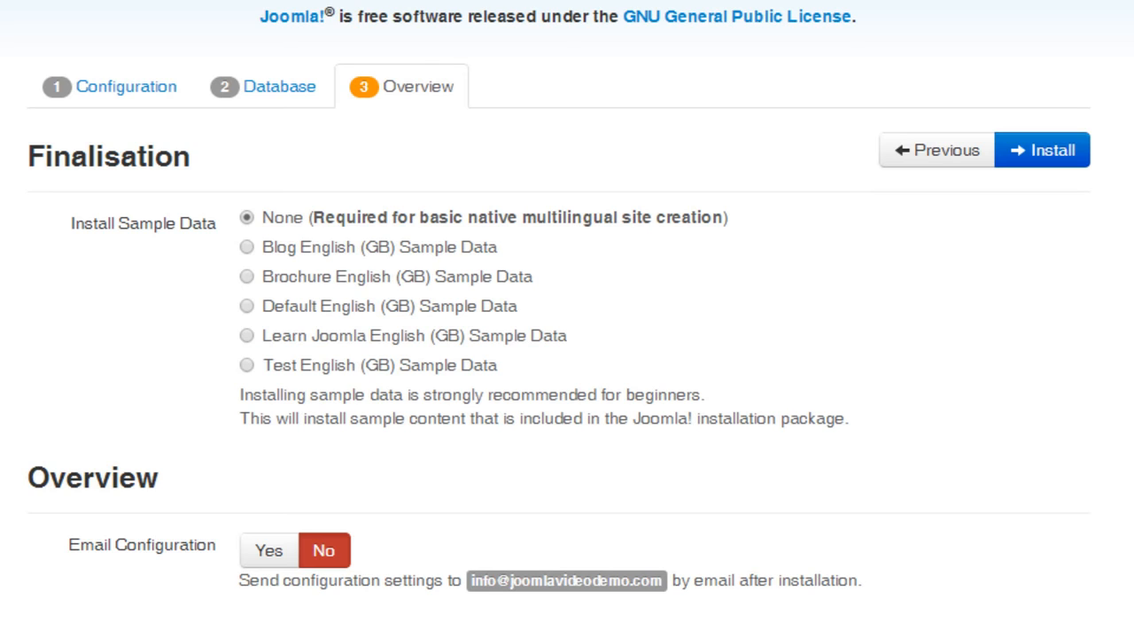
Choose Learn Joomla English (GB) Sample Data and turn on emailing the configuration without including passwords.
{"action": "left_click", "coordinate": [247, 336]}
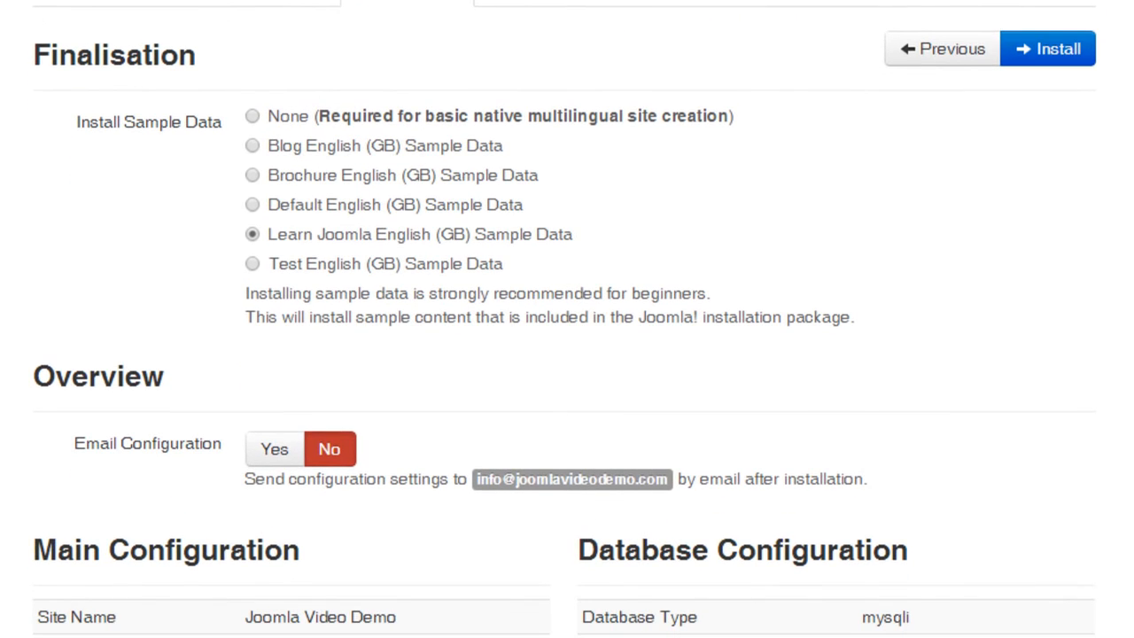
{"action": "left_click", "coordinate": [278, 456]}
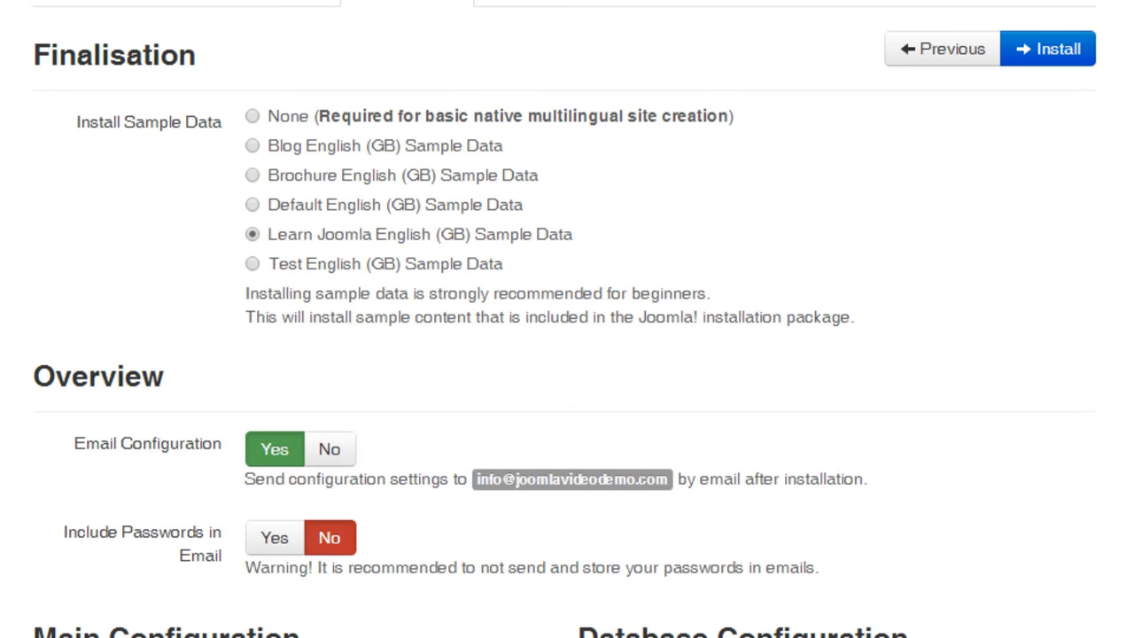
{"action": "left_click", "coordinate": [273, 535]}
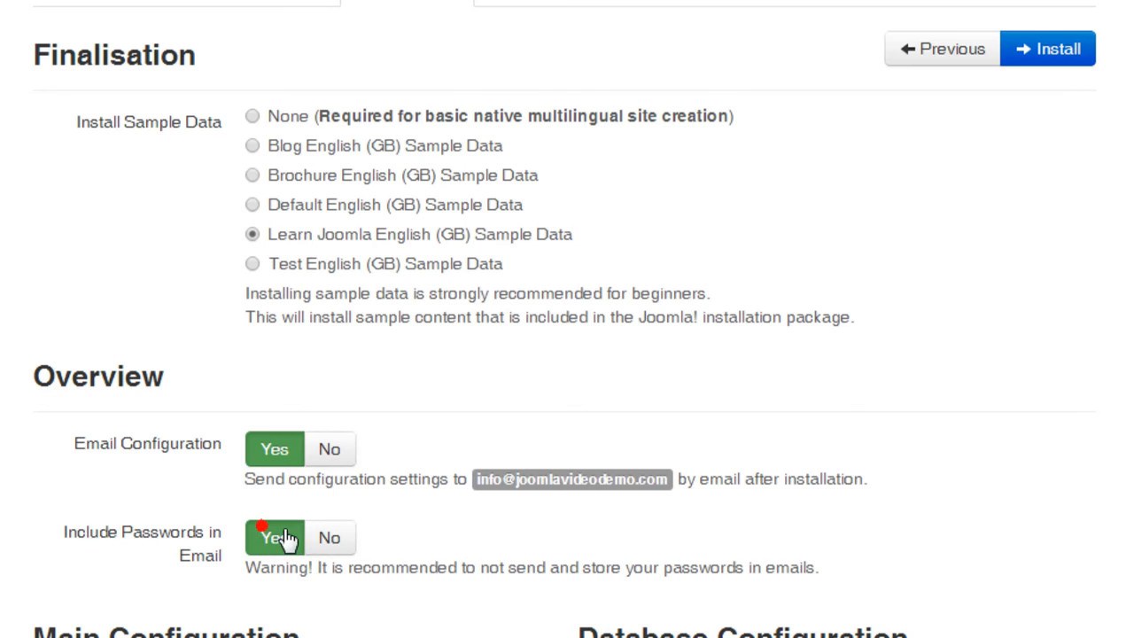
{"action": "left_click", "coordinate": [329, 539]}
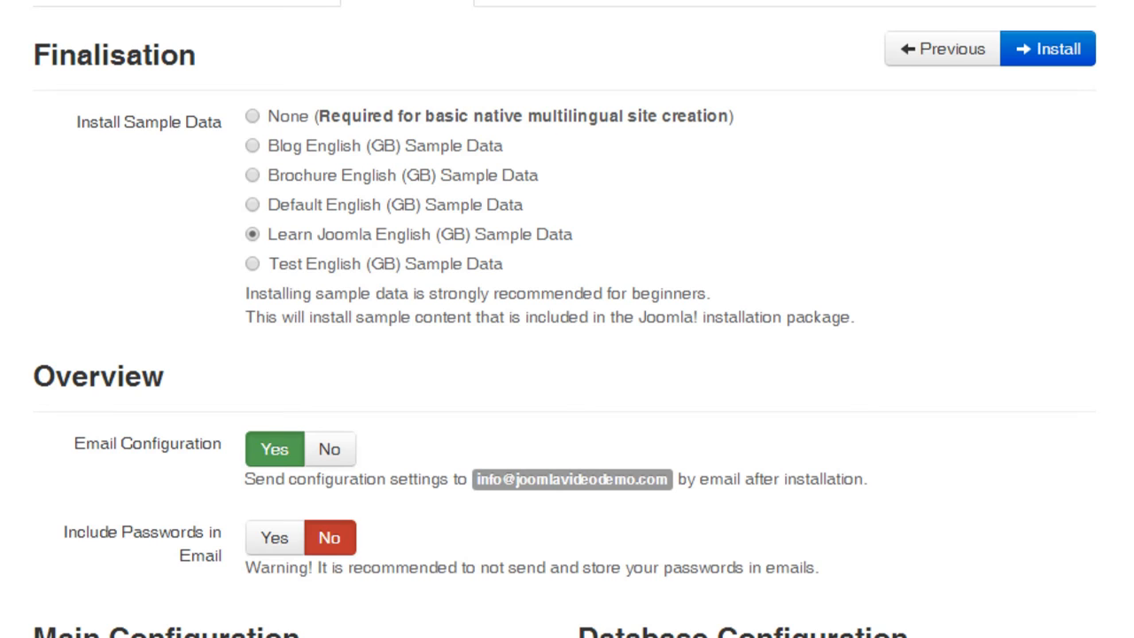
Start the Joomla installation with these settings.
{"action": "scroll", "coordinate": [567, 319], "scroll_direction": "down", "scroll_amount": 7}
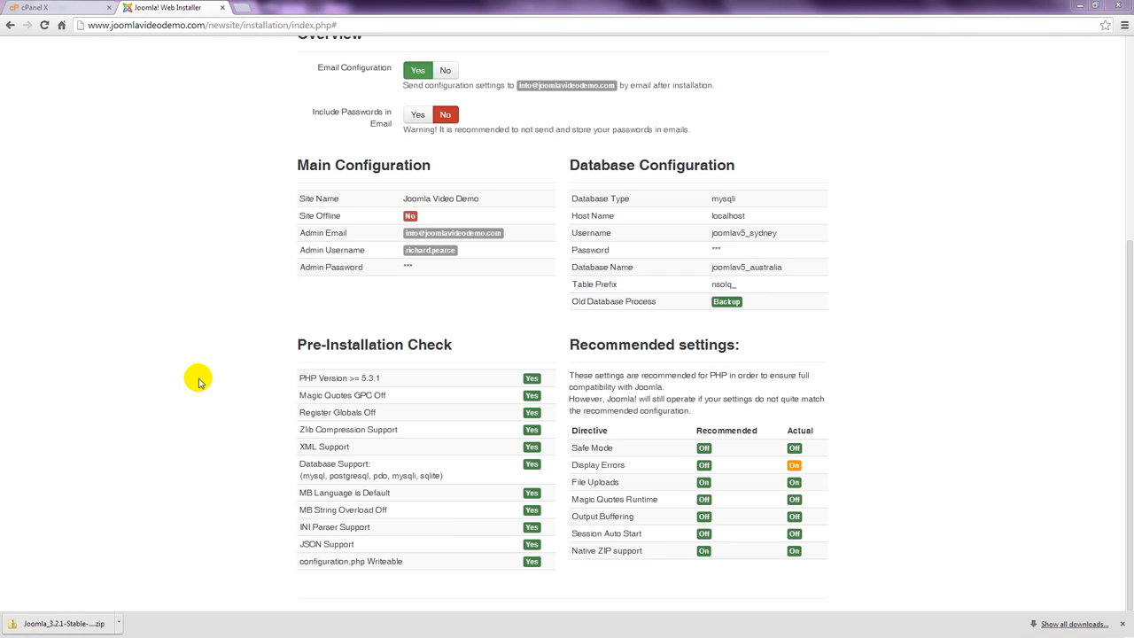
{"action": "scroll", "coordinate": [199, 382], "scroll_direction": "up", "scroll_amount": 4}
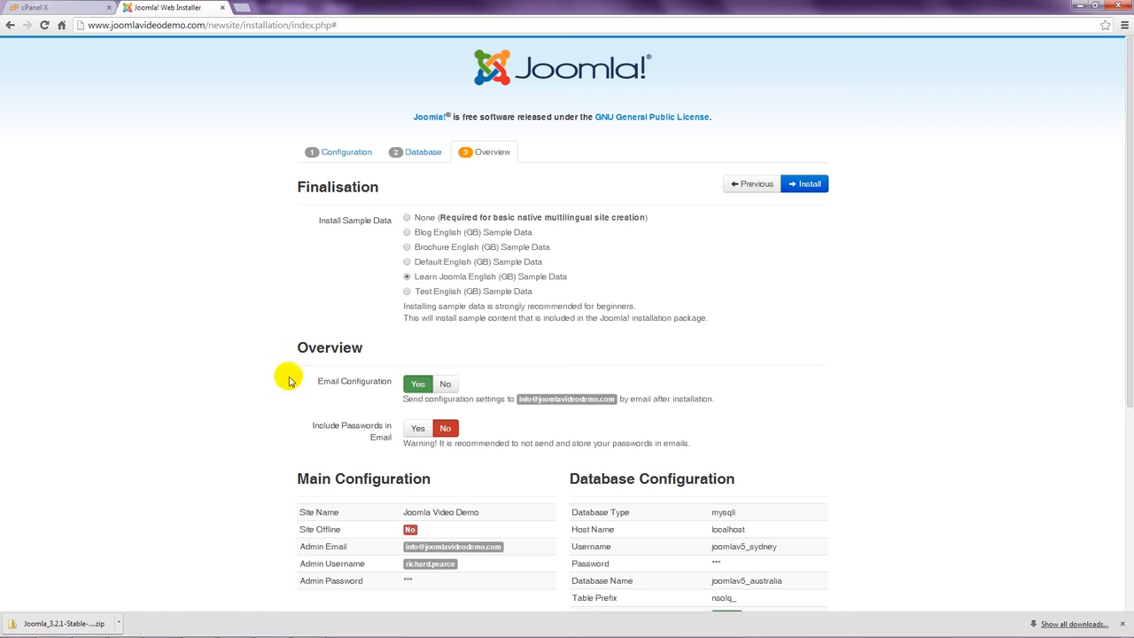
{"action": "left_click", "coordinate": [808, 186]}
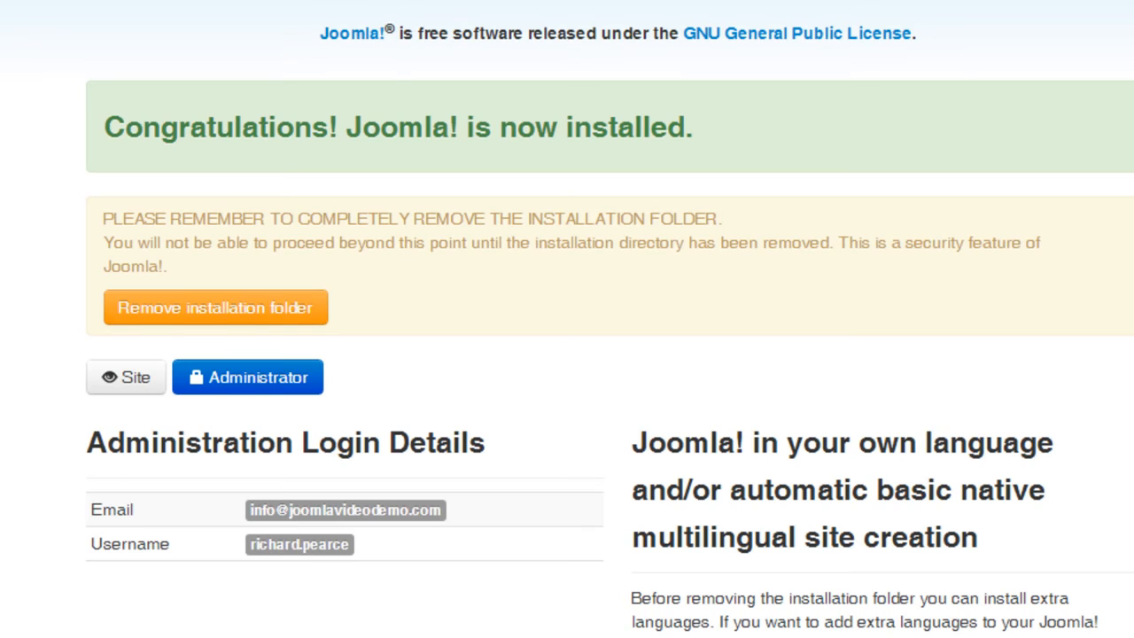
Remove the installation folder and open the new site's front end.
{"action": "left_click", "coordinate": [276, 314]}
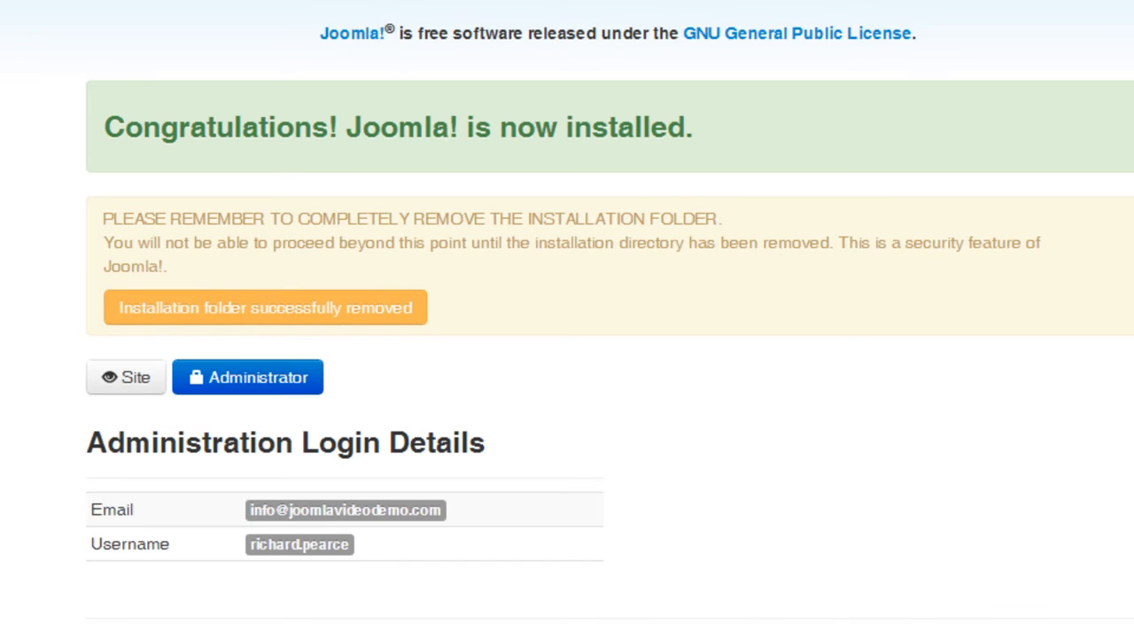
{"action": "left_click", "coordinate": [128, 379]}
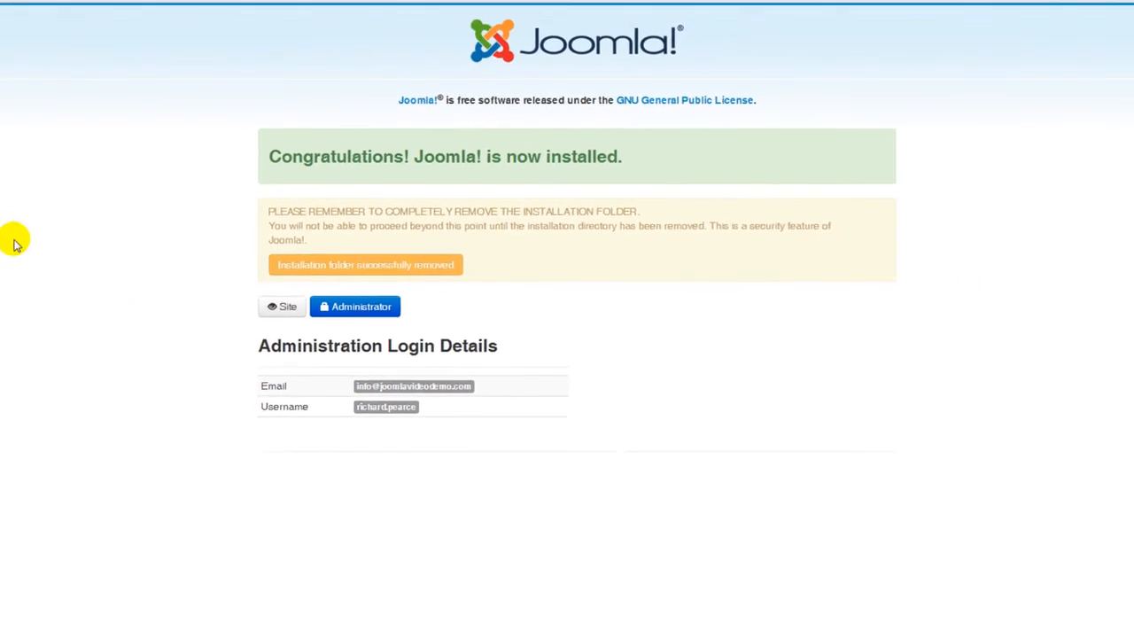